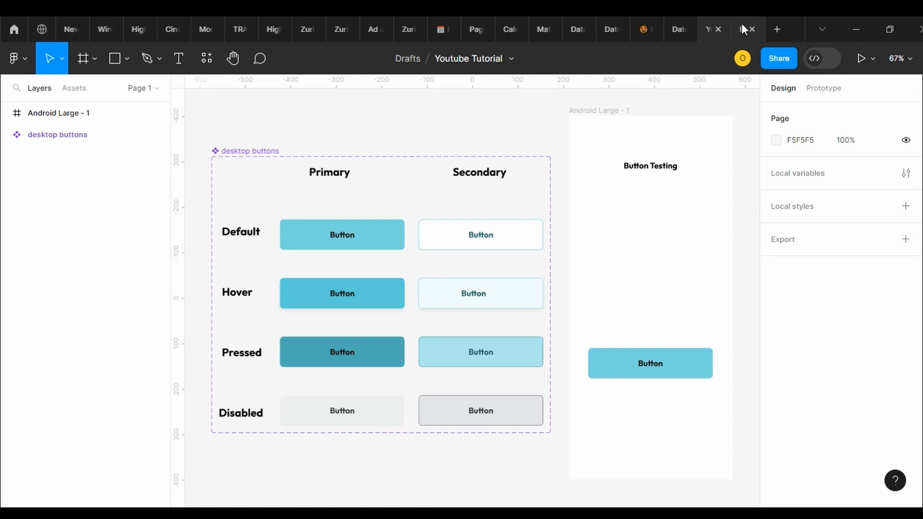
Test the button's interactive states in the prototype preview and return to the Youtube Tutorial design file
click(742, 26)
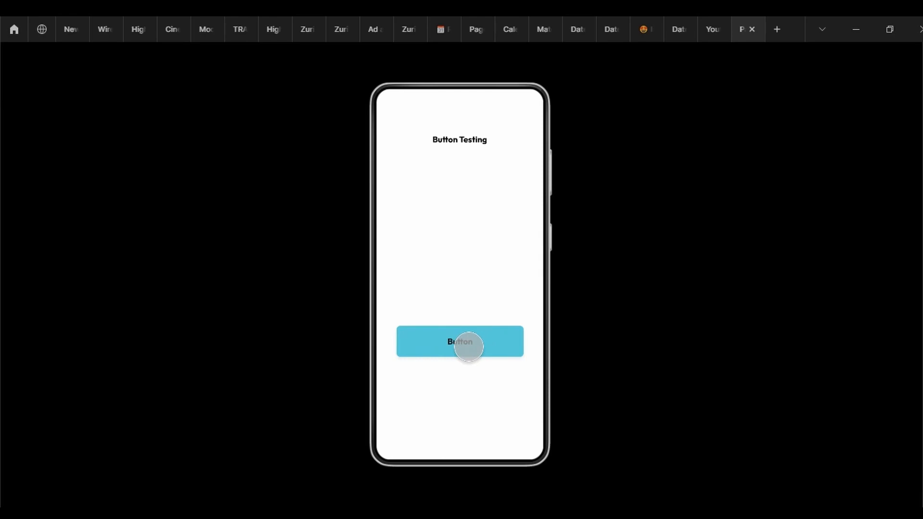
click(469, 346)
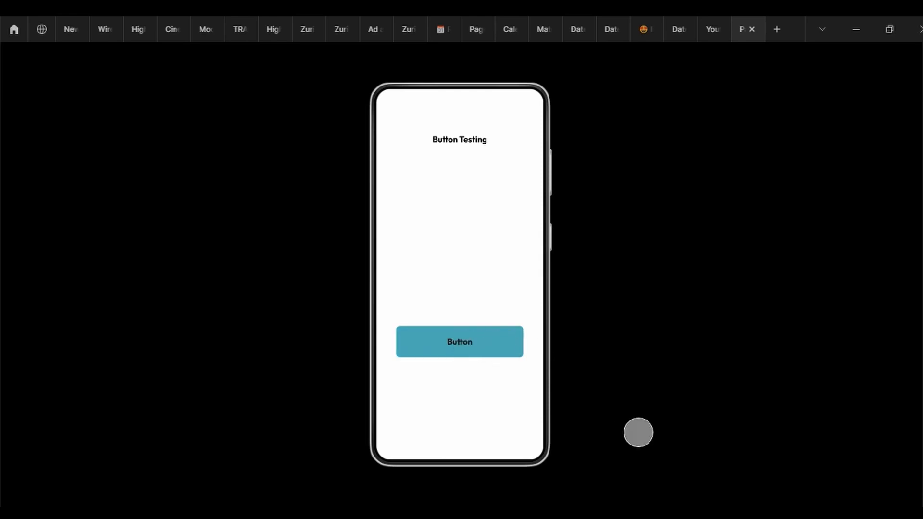
click(704, 30)
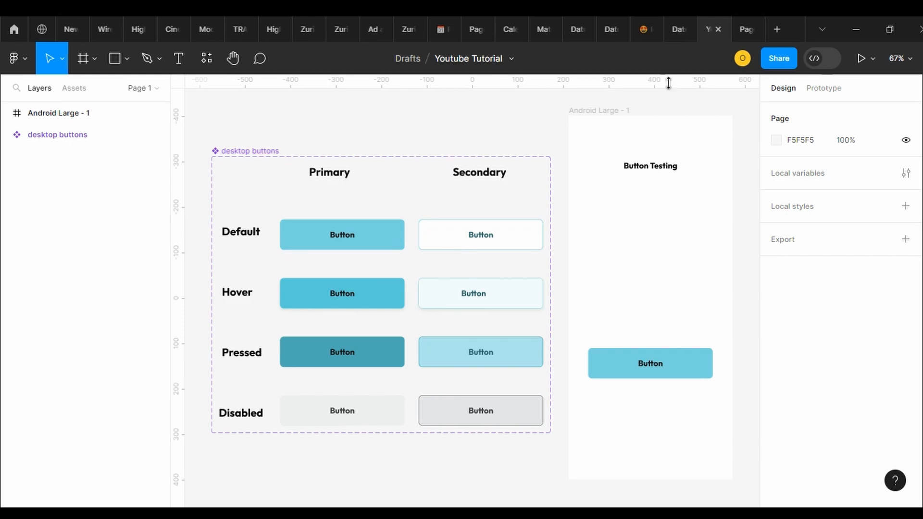
Set the fill of the Android Large - 1 frame to the very dark teal 061314
click(620, 111)
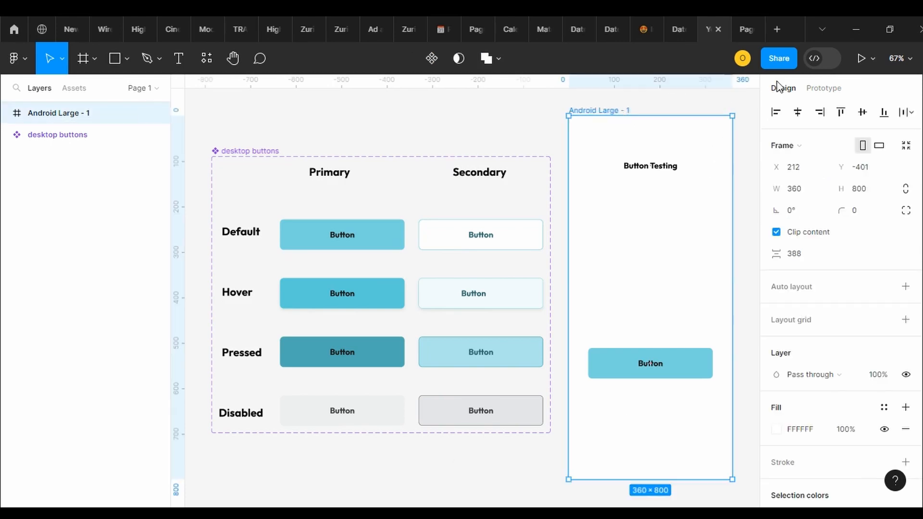
click(885, 410)
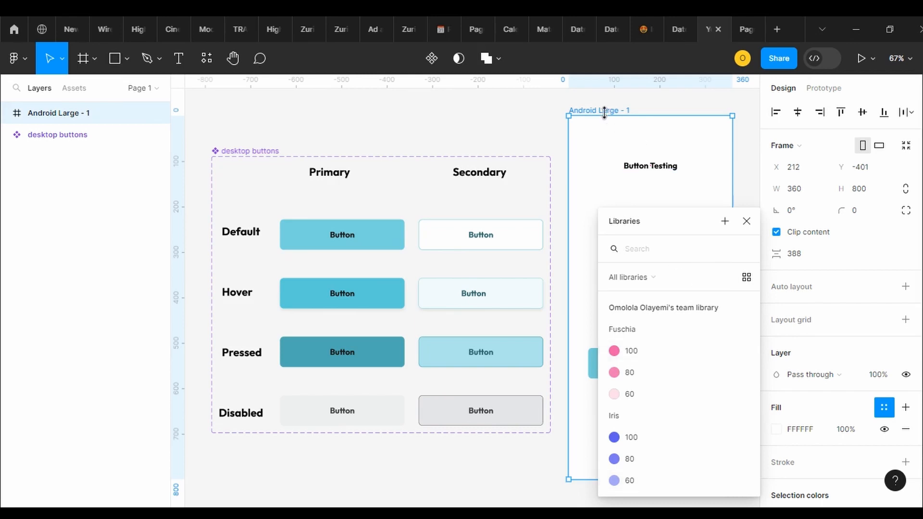
click(777, 429)
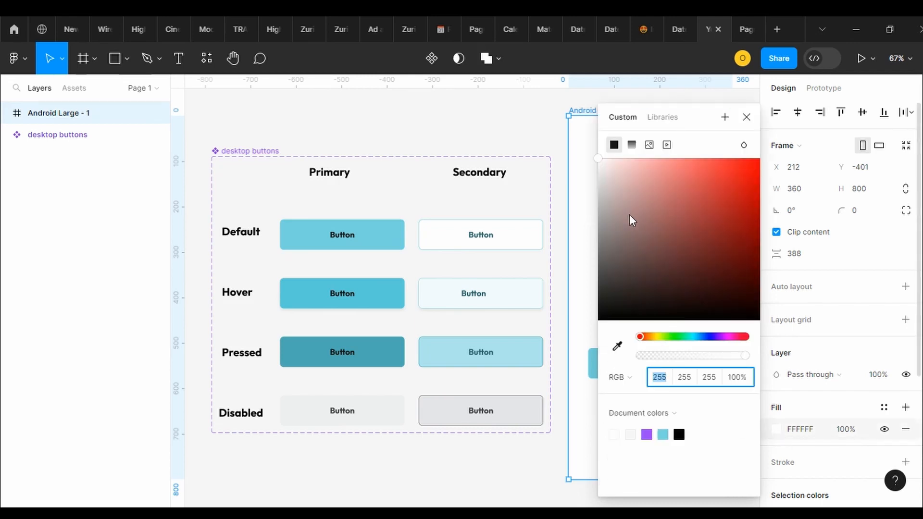
drag(630, 215, 695, 339)
click(713, 337)
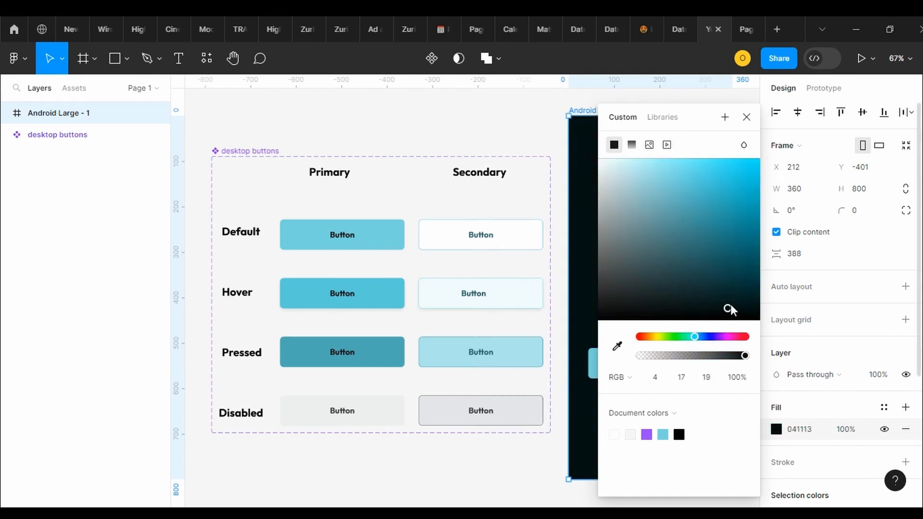
drag(730, 306, 706, 313)
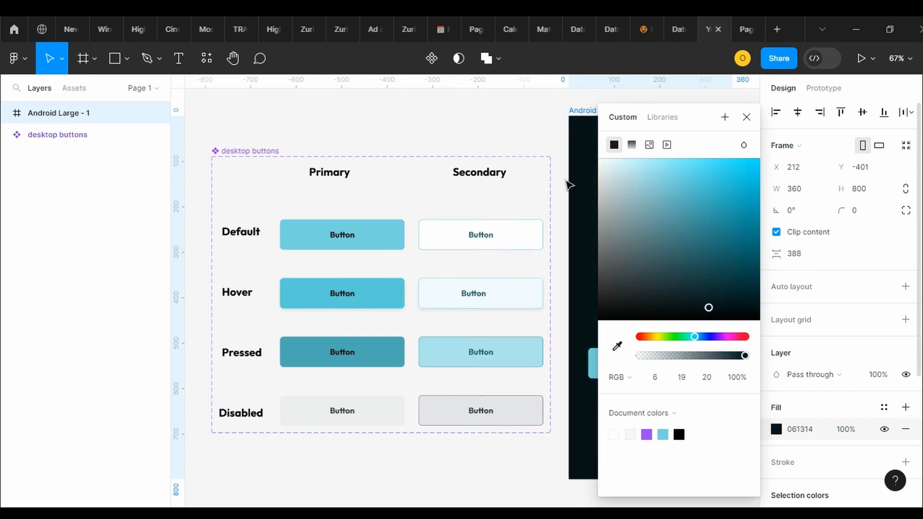
click(516, 117)
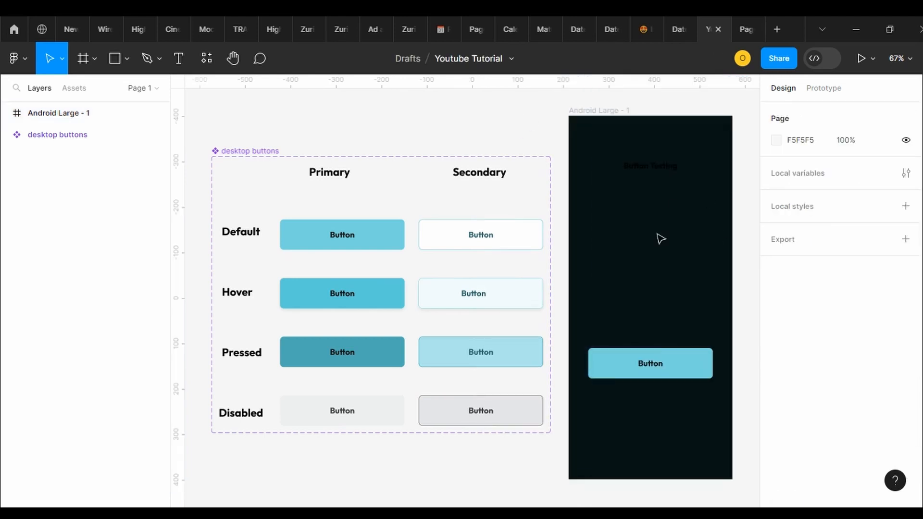
Change the font of the Button Testing heading in the Android Large - 1 frame to Orienta
click(645, 169)
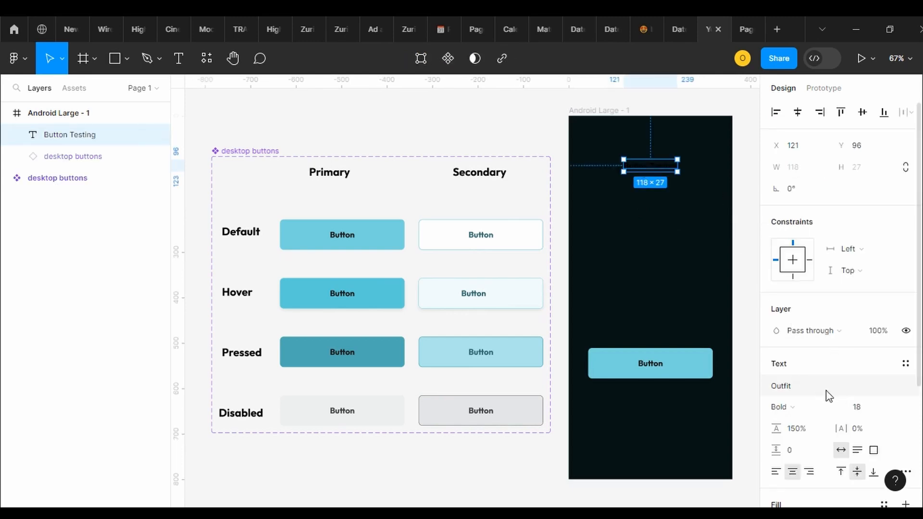
click(785, 390)
click(785, 390)
click(785, 391)
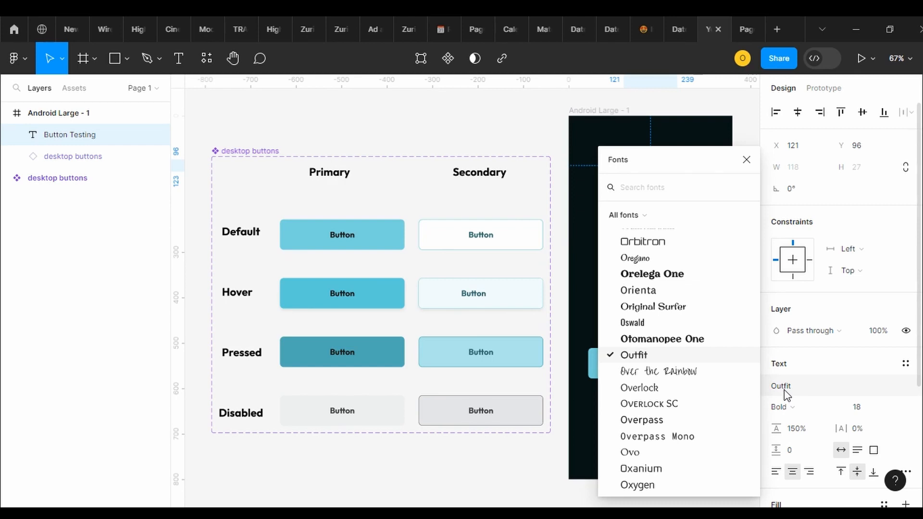
click(639, 291)
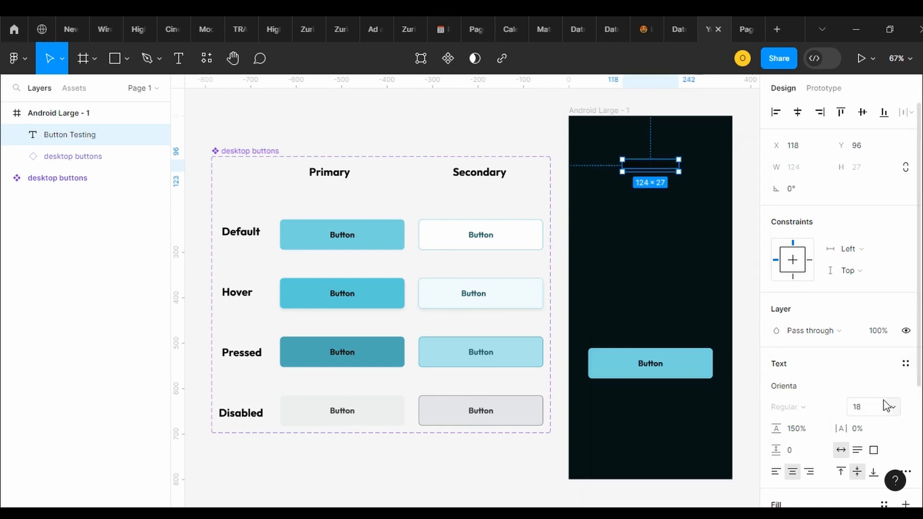
Set the Button Testing heading's font size to 32 and its font to Outfit
click(890, 408)
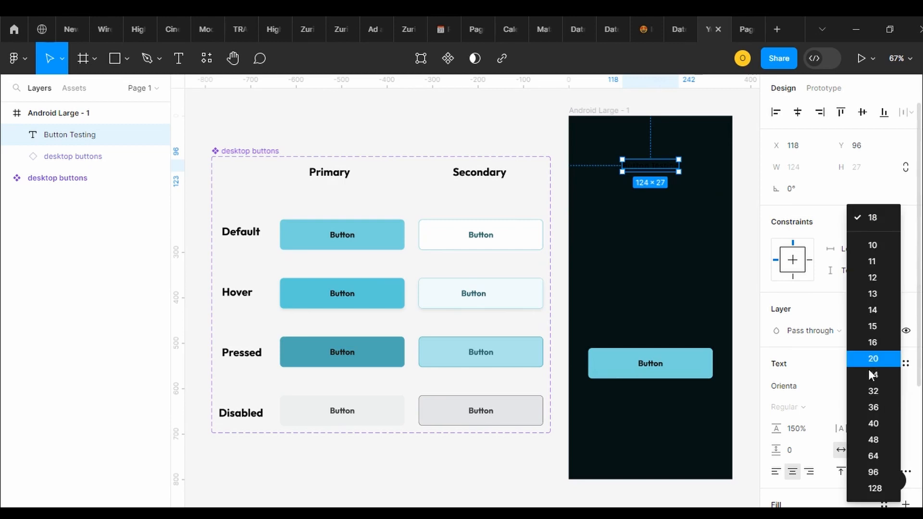
click(870, 409)
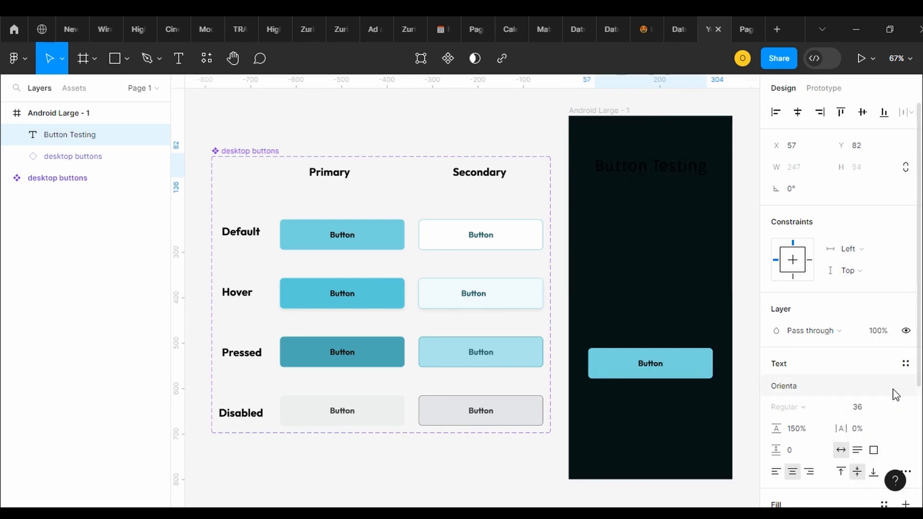
click(896, 404)
click(870, 385)
click(784, 386)
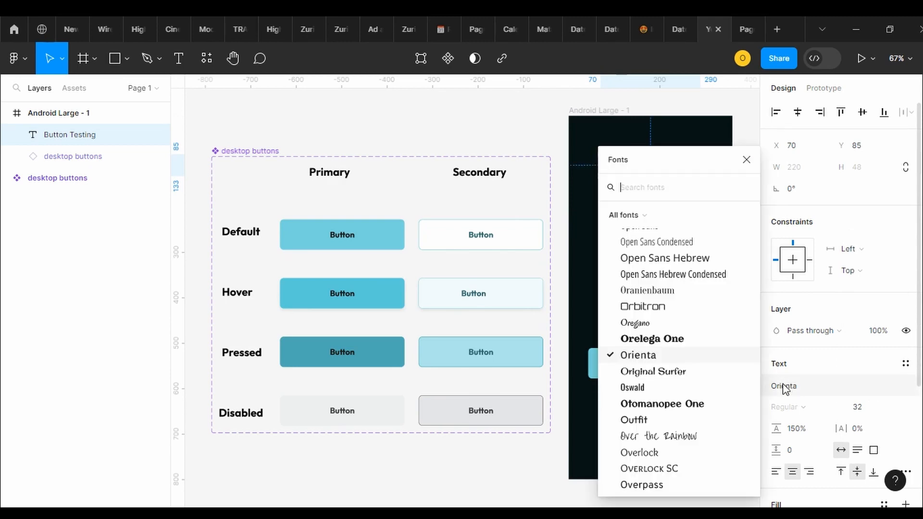
click(647, 421)
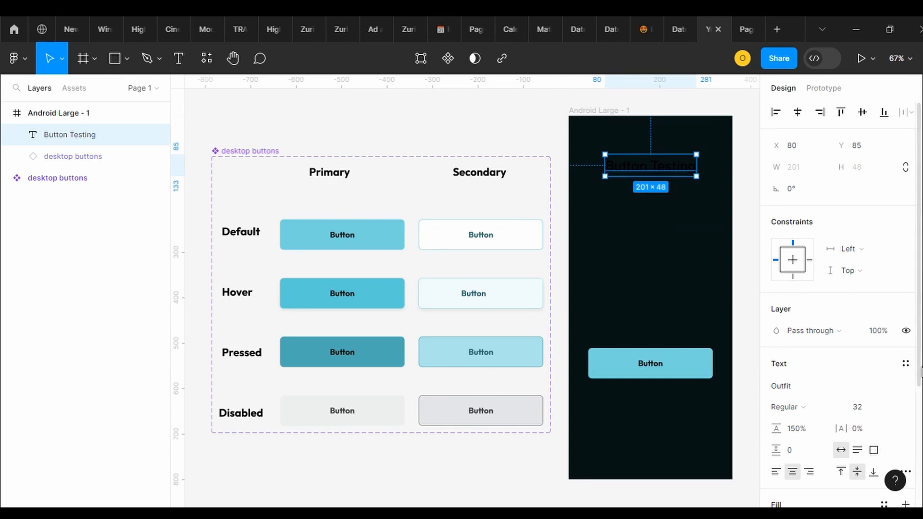
Set the Button Testing heading's fill colour to light grey D6D6D6
scroll(914, 370, down, 3)
click(776, 426)
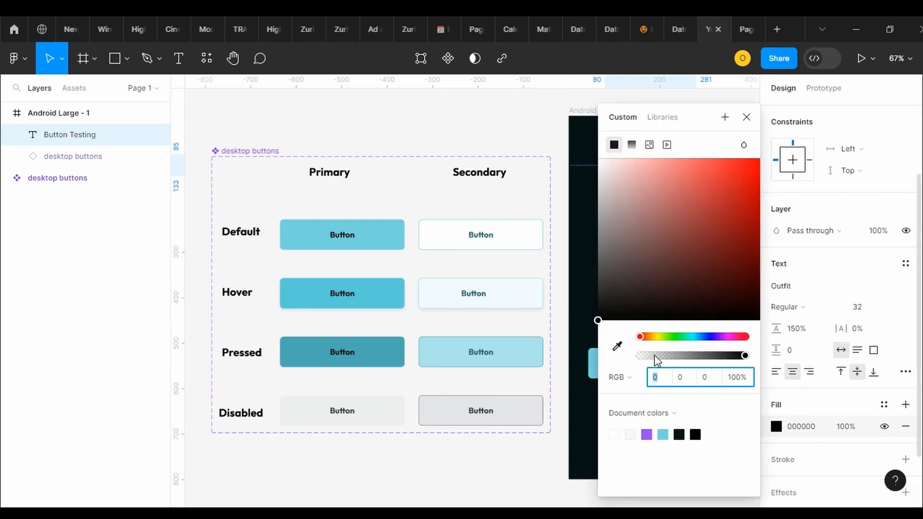
drag(649, 224, 598, 185)
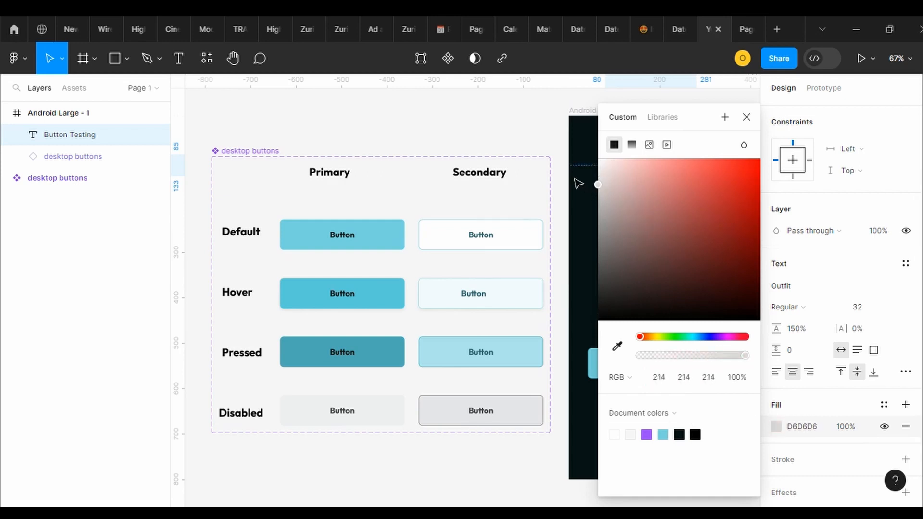
click(576, 179)
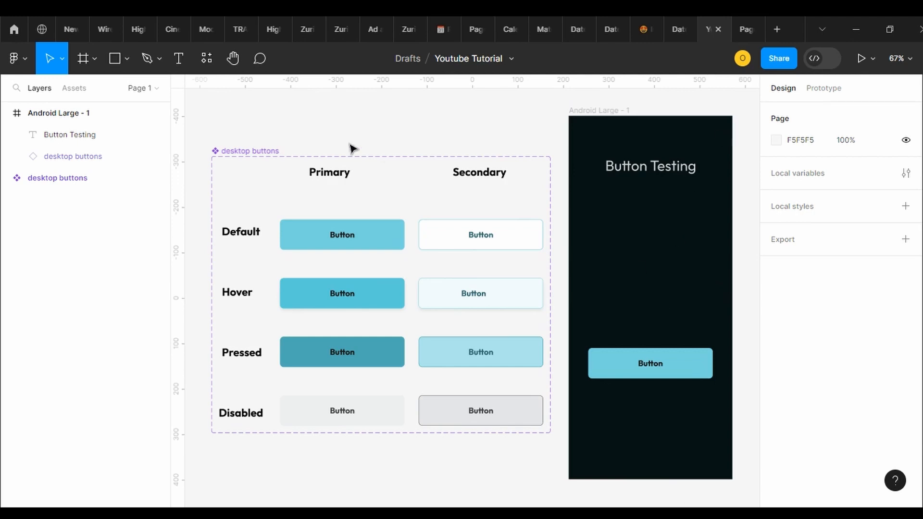
Move the desktop buttons component far left to about X -1215 and delete the button instance from the Android Large - 1 frame
click(243, 158)
scroll(168, 144, right, 4)
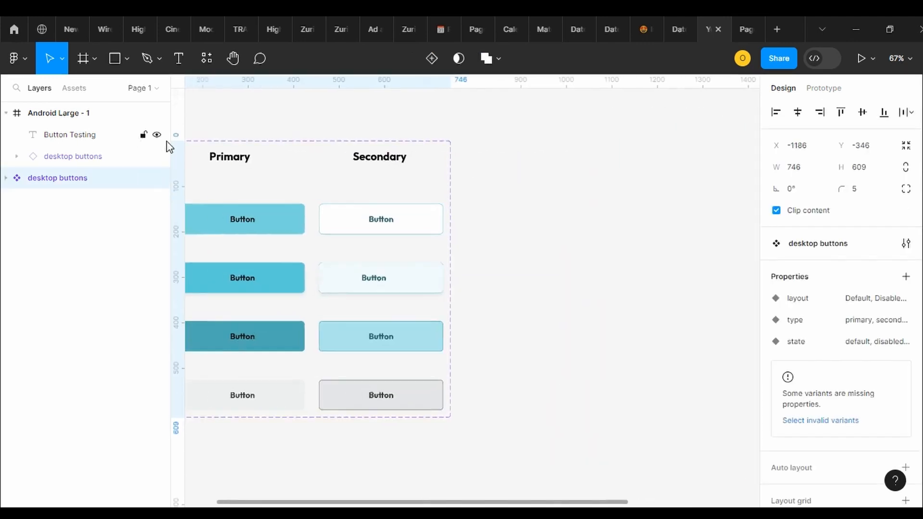
scroll(469, 288, right, 7)
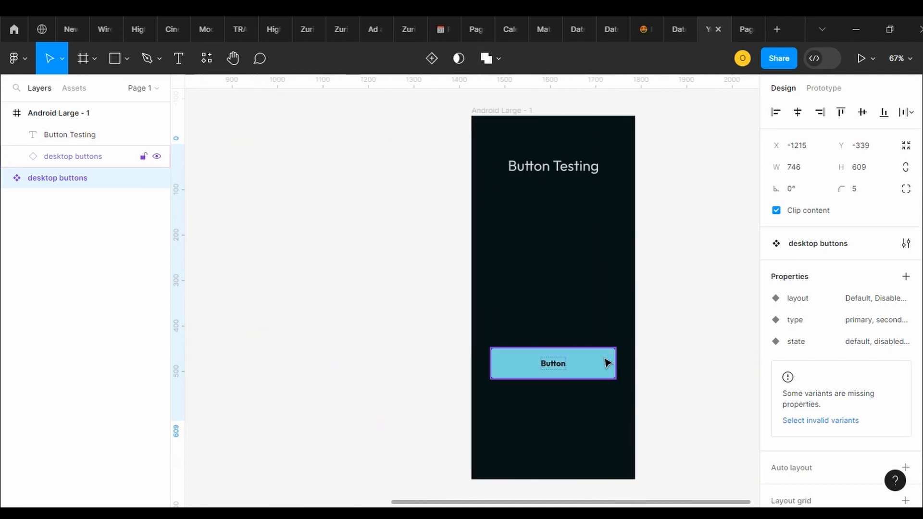
click(607, 363)
key(Delete)
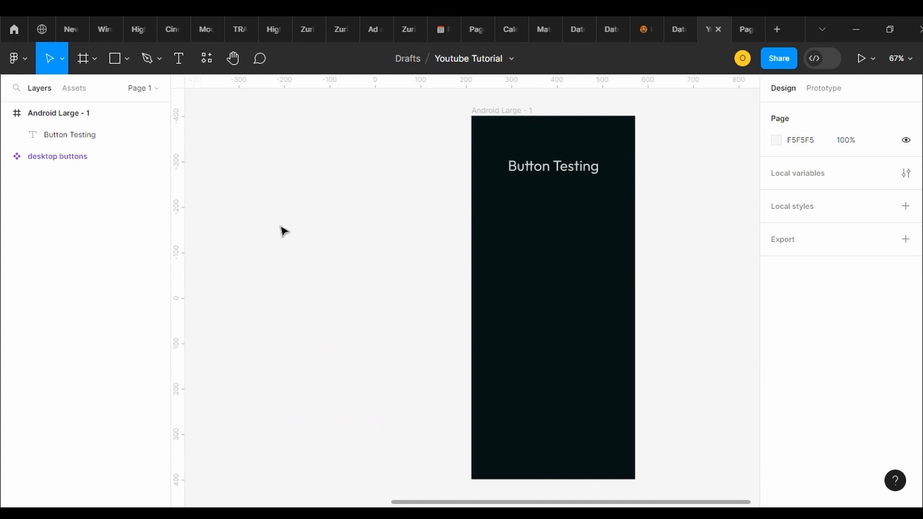
click(115, 58)
drag(256, 178, 322, 193)
key(Delete)
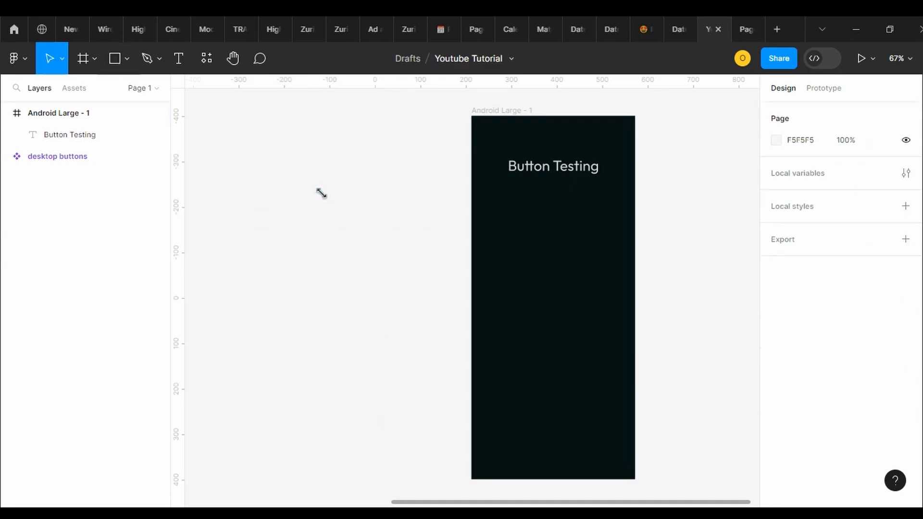
Draw a new frame on the canvas beside Android Large - 1 and enlarge it to about 412 × 546
click(82, 60)
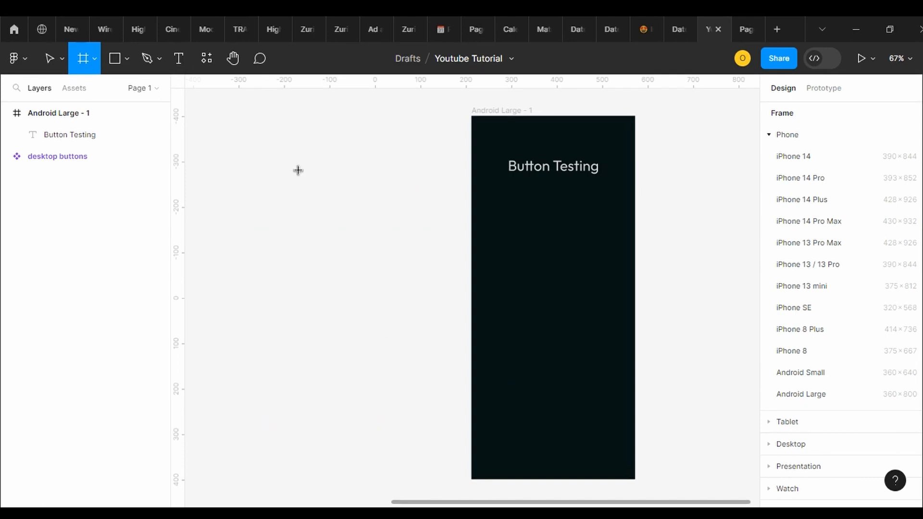
drag(286, 180, 378, 210)
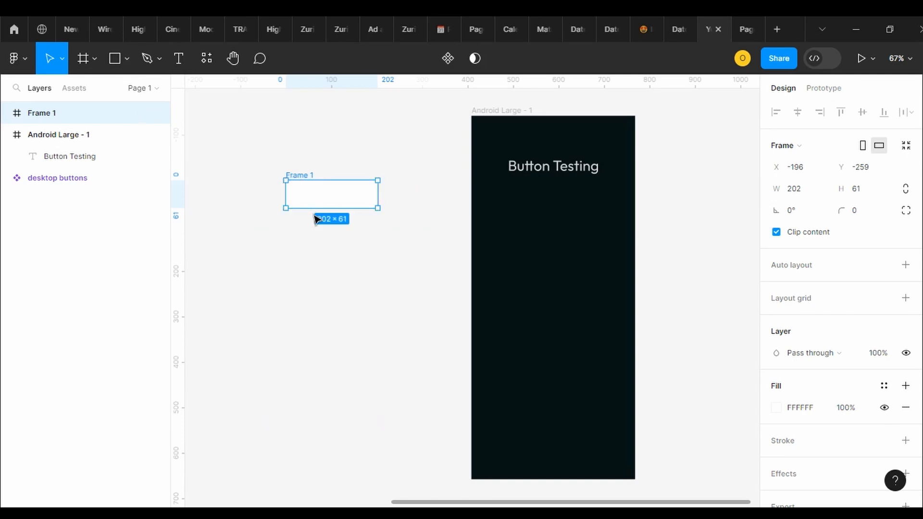
drag(313, 211, 311, 431)
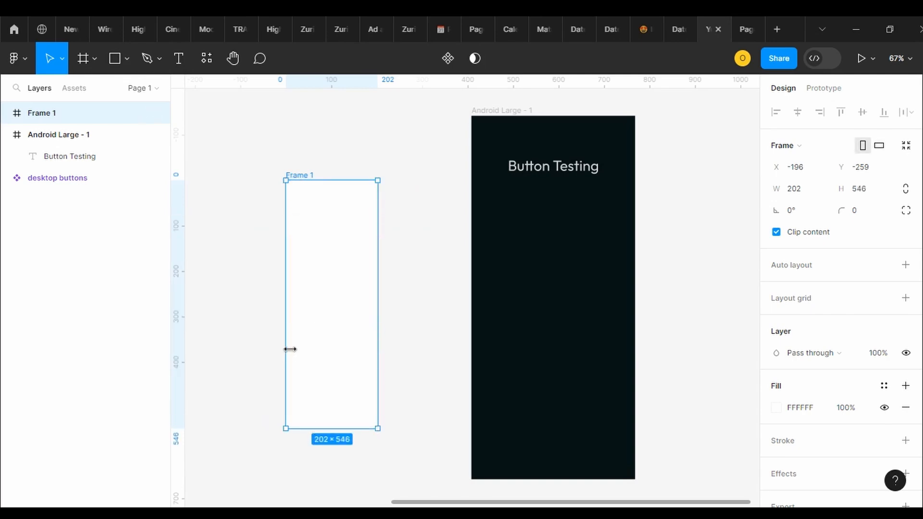
drag(288, 349, 190, 330)
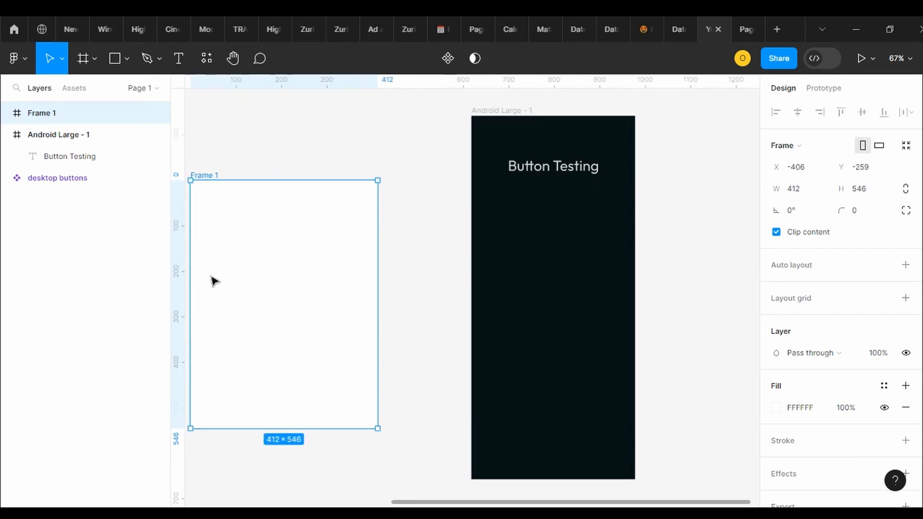
Rename the new frame as Buttons
double_click(202, 175)
shift+click(202, 173)
text(Bi)
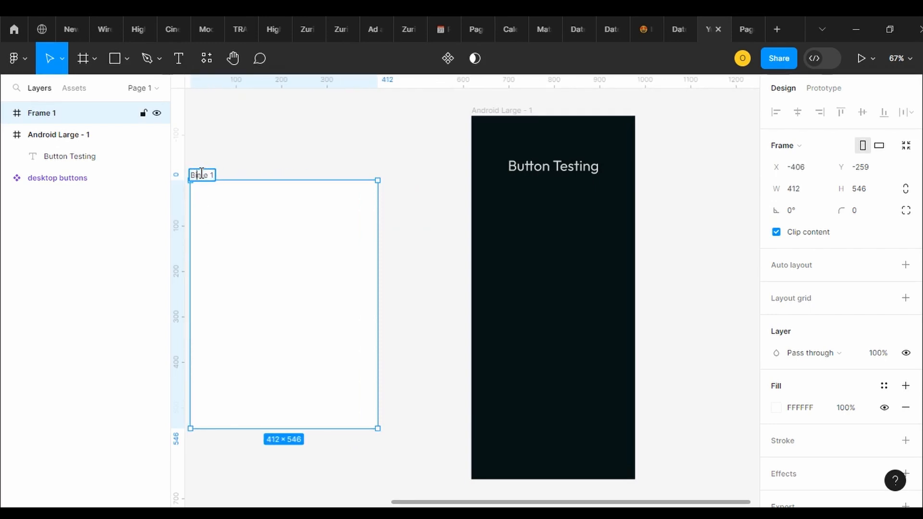
text(utton)
key(Delete)
key(Delete)
key(Delete)
key(Delete)
key(BackSpace)
text(ns)
key(Return)
Draw a button frame in the upper part of the Buttons frame and set its width to 180 and height to 48
click(83, 58)
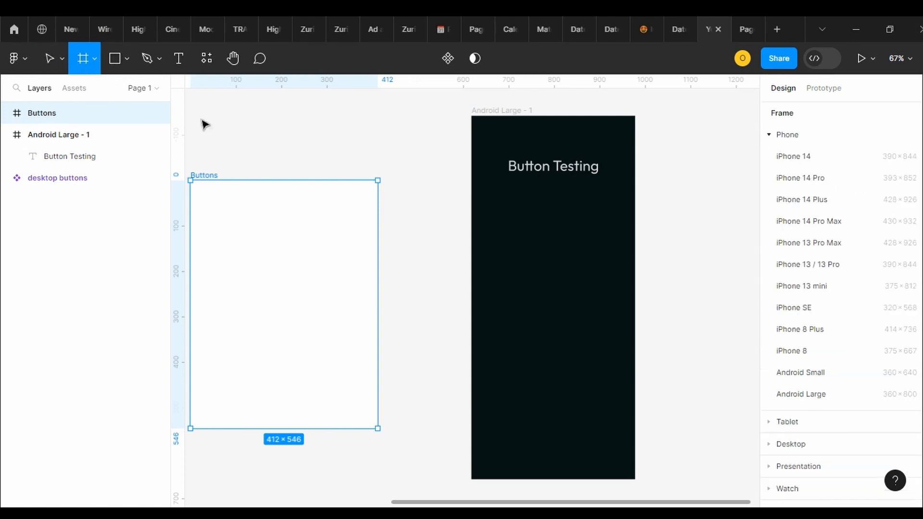
drag(234, 220, 315, 245)
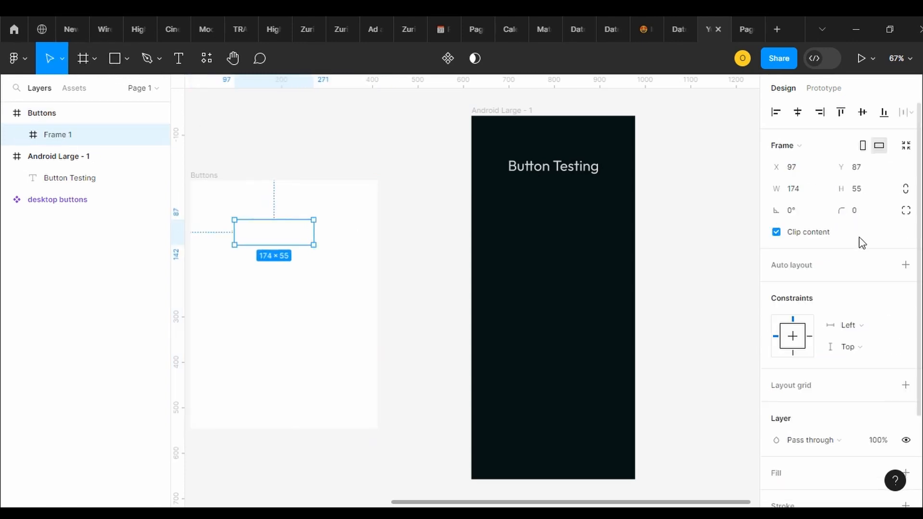
click(857, 194)
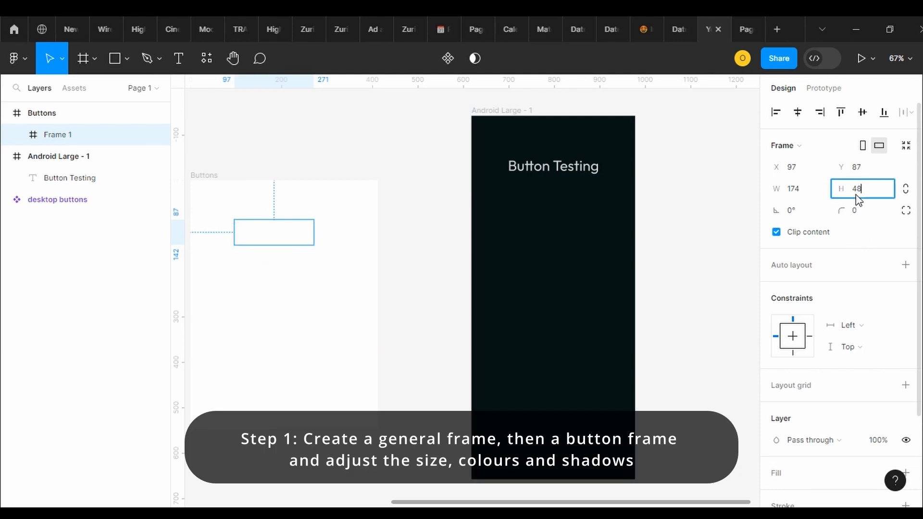
text(48)
key(Return)
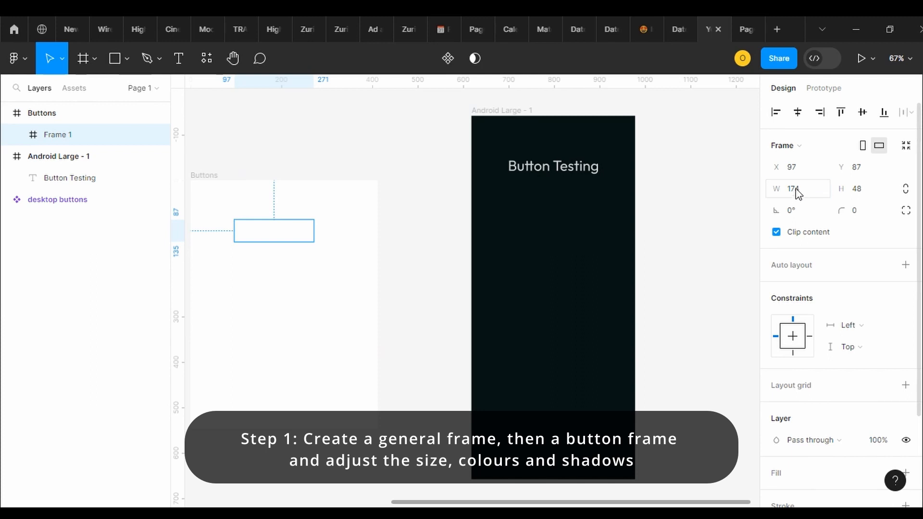
click(799, 193)
text(180)
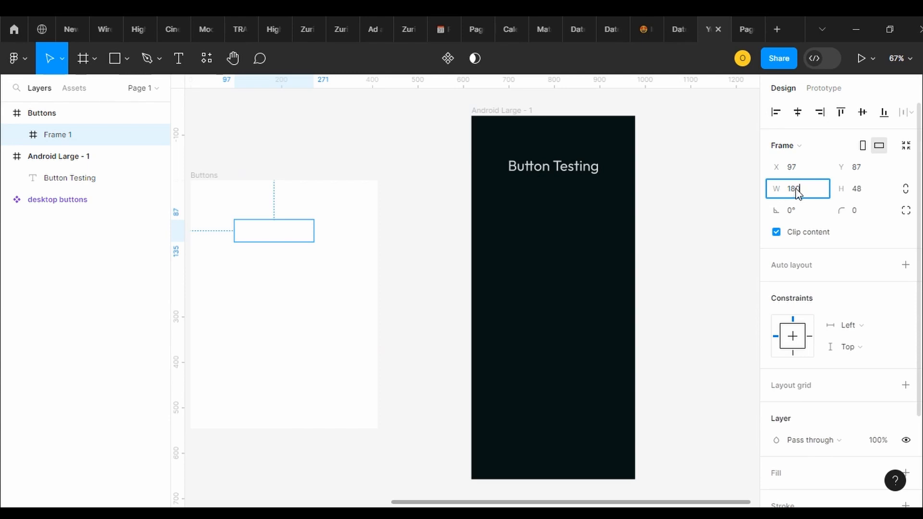
key(Return)
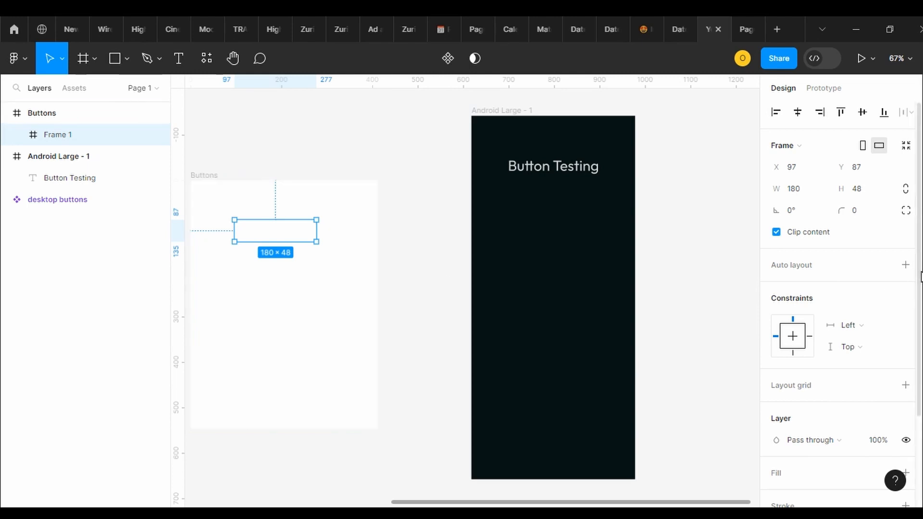
Add an inside stroke in muted teal 95B4B8 to the button frame
scroll(921, 278, down, 3)
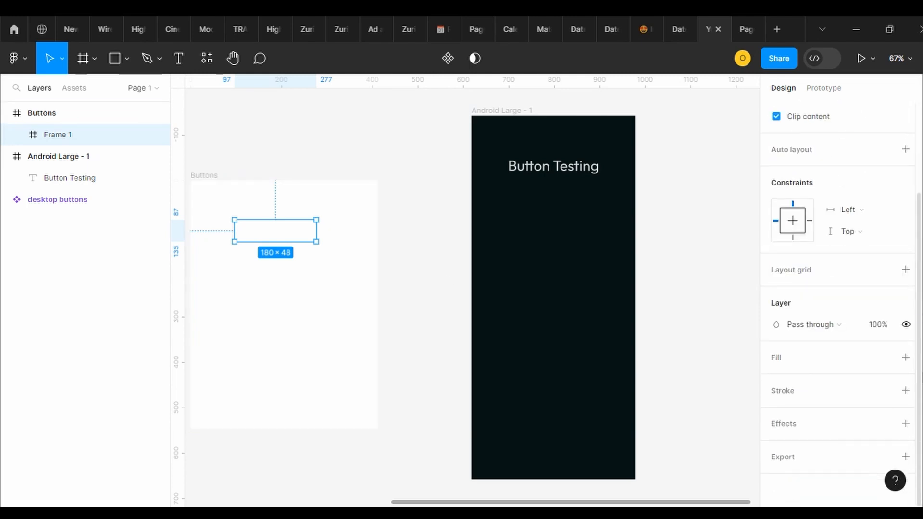
click(906, 392)
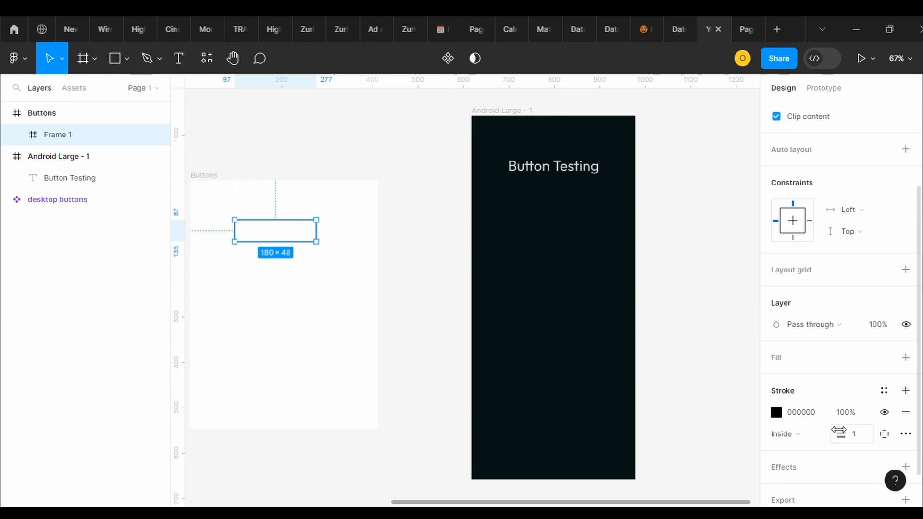
click(777, 413)
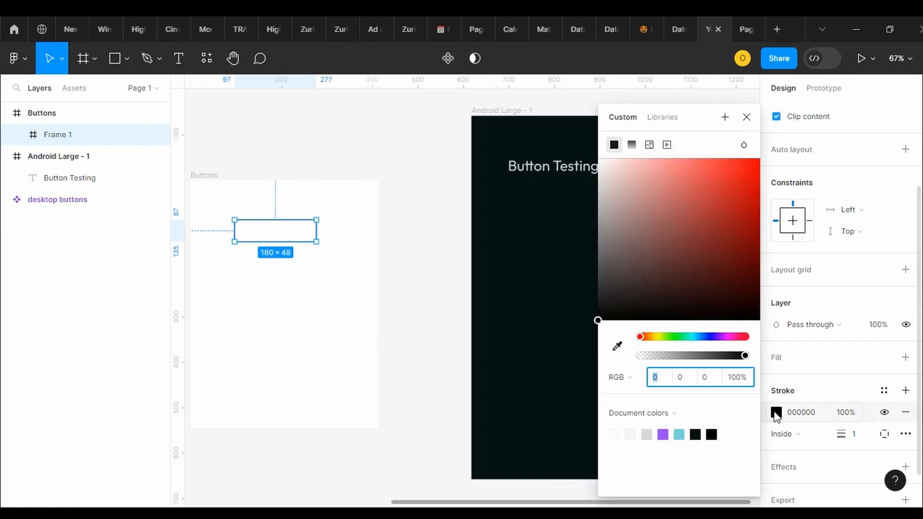
click(680, 435)
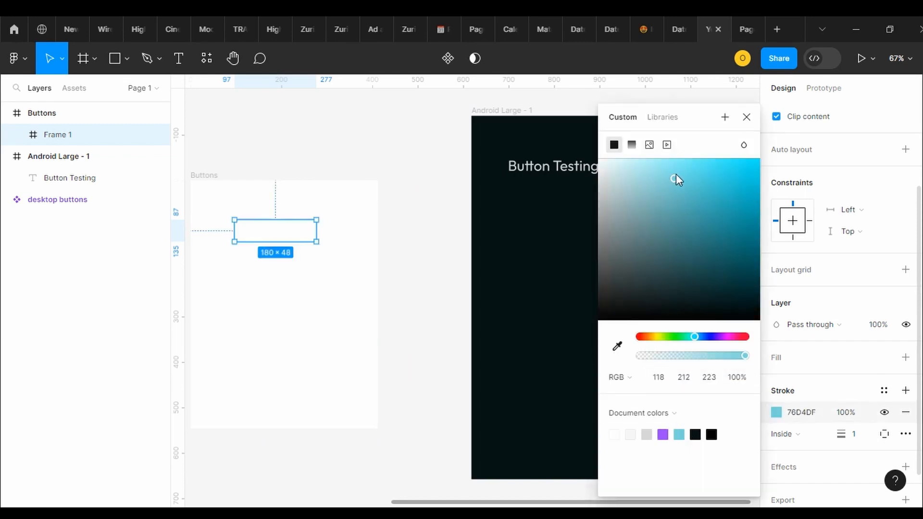
mouse_move(676, 174)
mouse_down()
mouse_move(606, 169)
mouse_move(628, 189)
mouse_move(630, 208)
mouse_up()
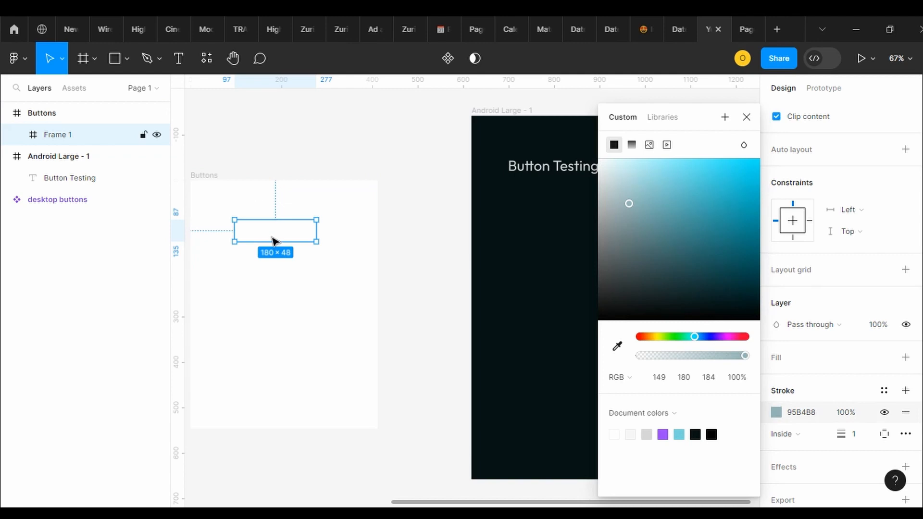
Copy the Android Large - 1 frame's fill color 061314 to the Buttons frame
click(212, 176)
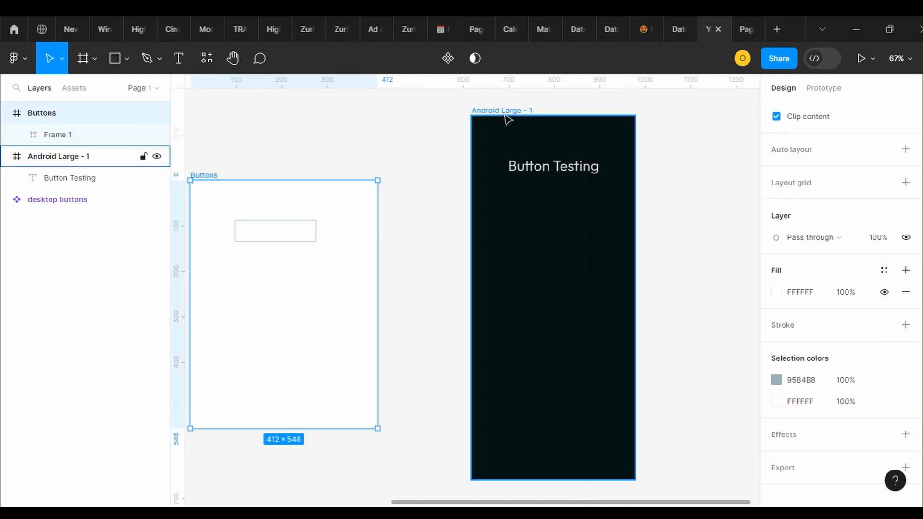
key(Escape)
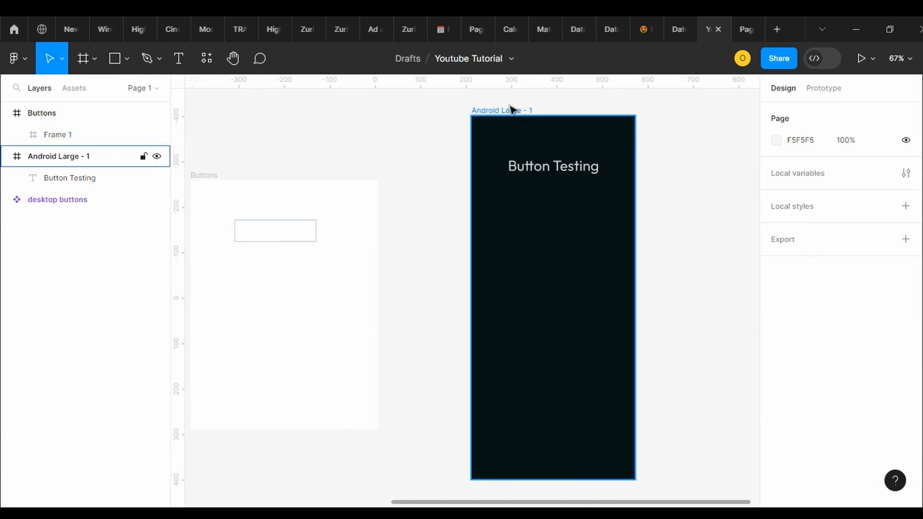
click(513, 109)
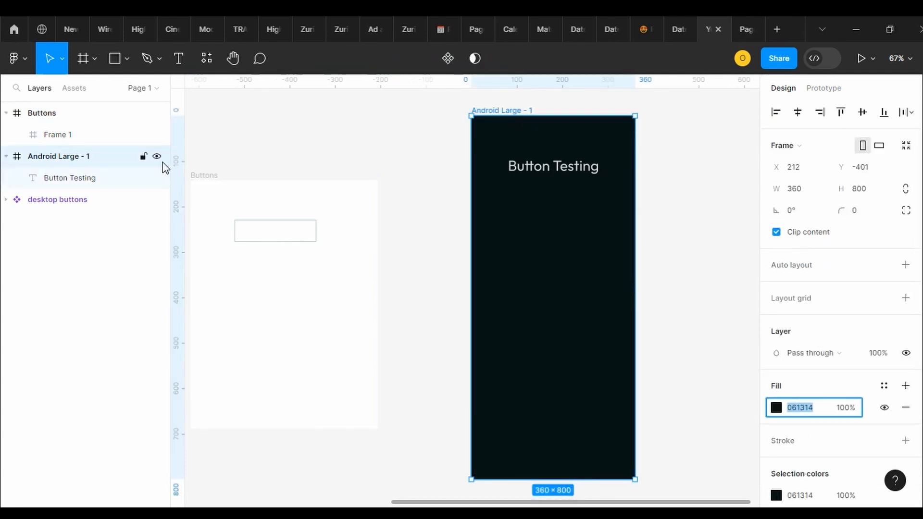
click(210, 177)
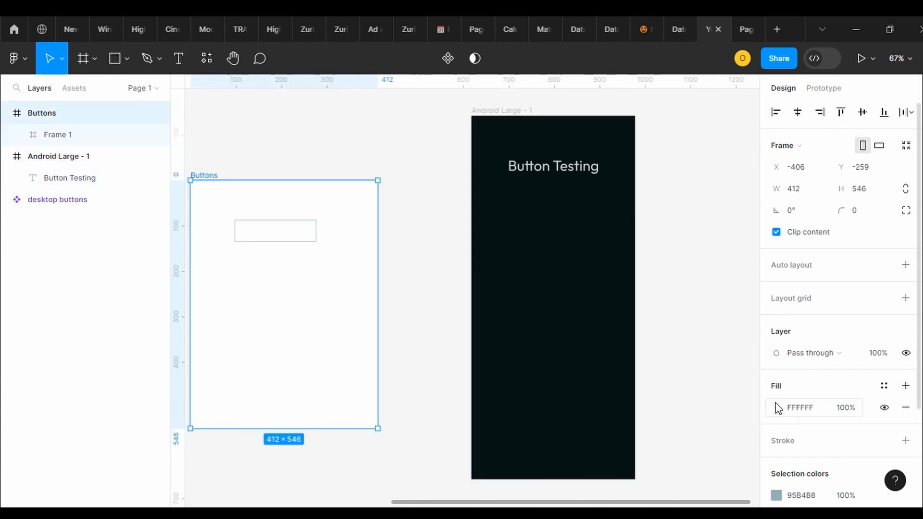
click(811, 410)
text(061314)
key(Return)
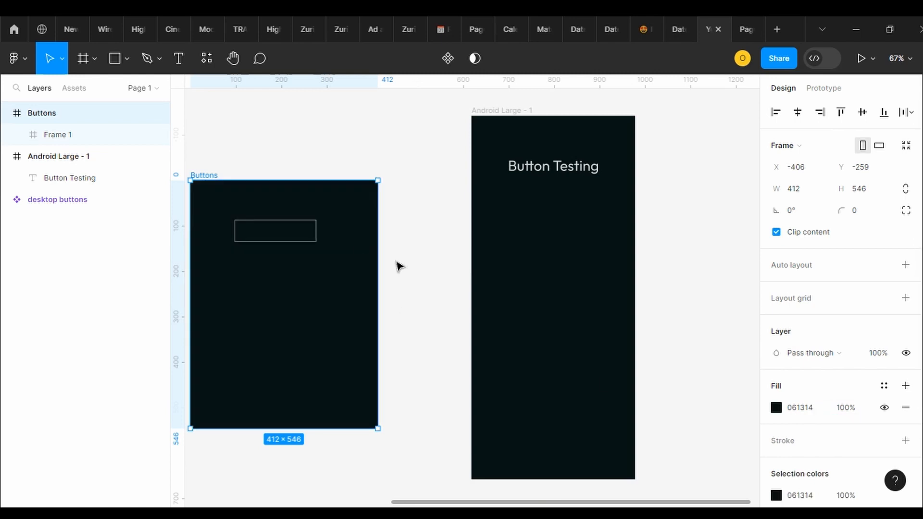
Shift the button frame to X 124 inside the Buttons frame and set its corner radius to 10
drag(302, 233, 331, 231)
click(320, 233)
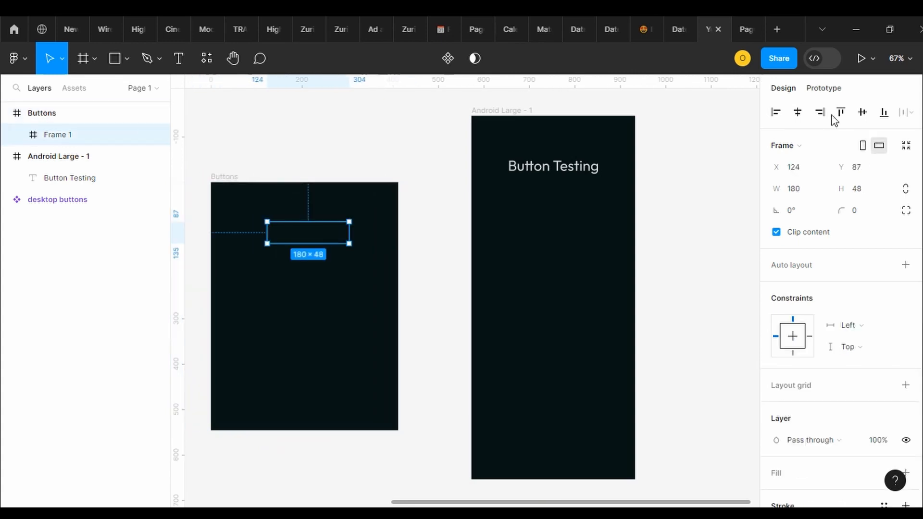
click(856, 213)
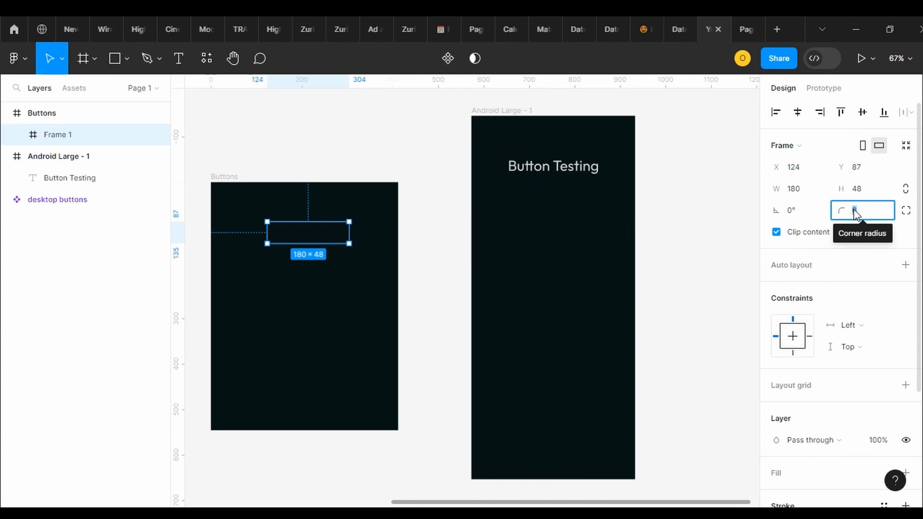
text(10)
key(Return)
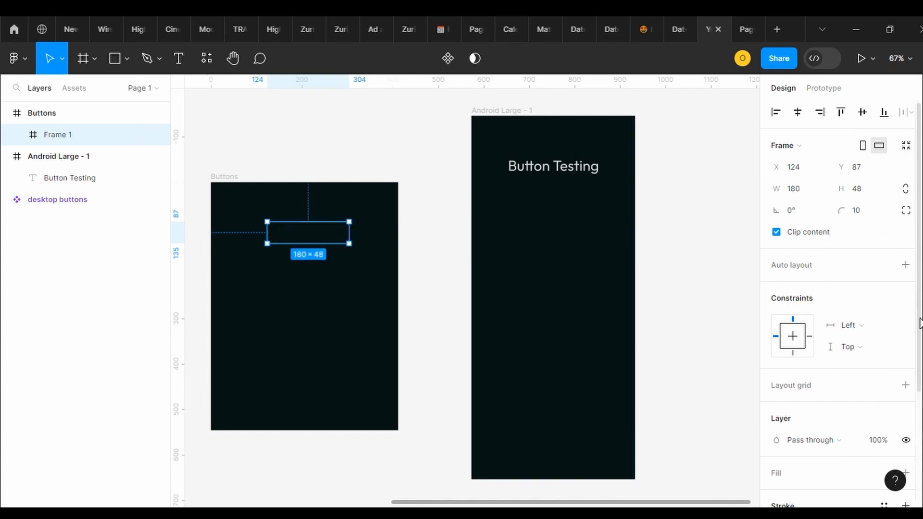
Set the button frame's stroke weight to 2
scroll(920, 322, down, 5)
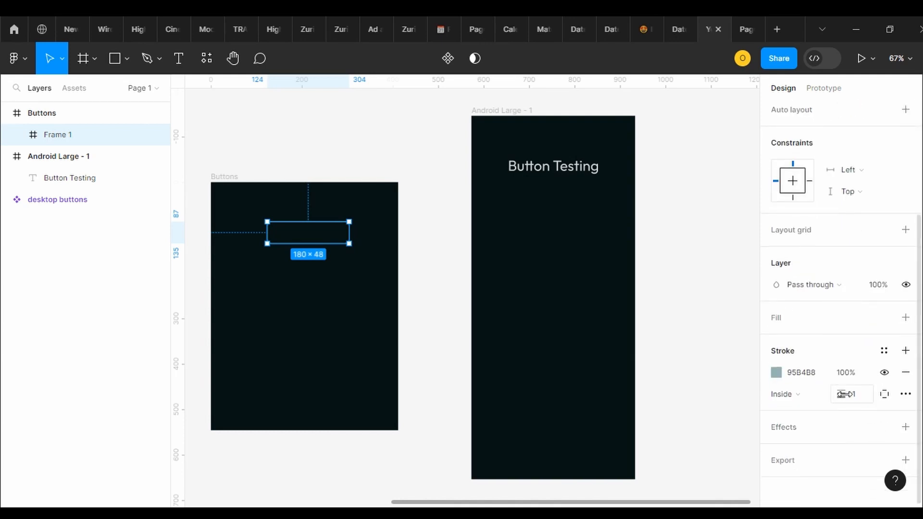
click(860, 399)
key(Return)
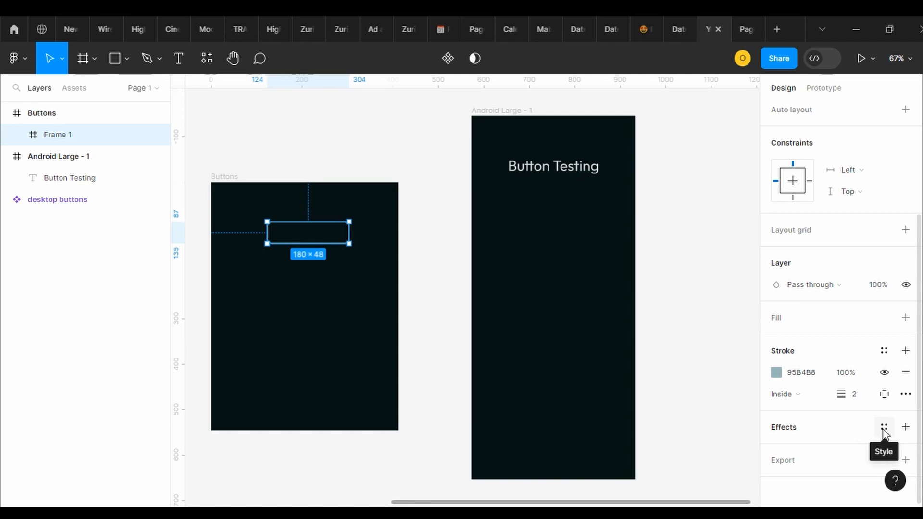
Add two effects to the button frame, a drop shadow and an inner shadow
click(906, 428)
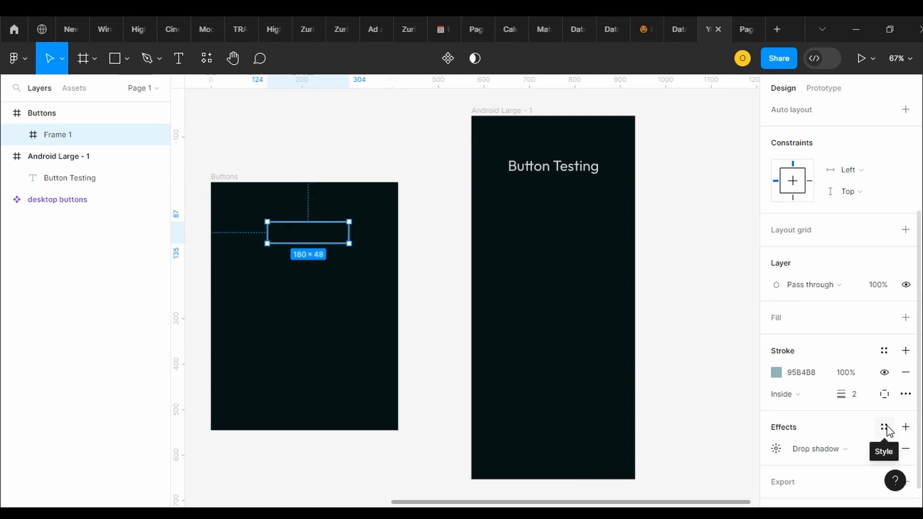
click(906, 428)
click(818, 449)
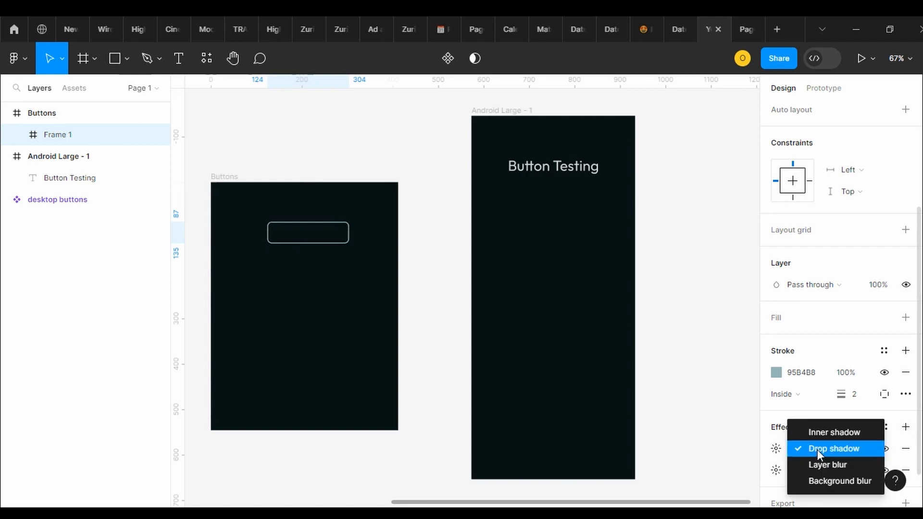
click(828, 433)
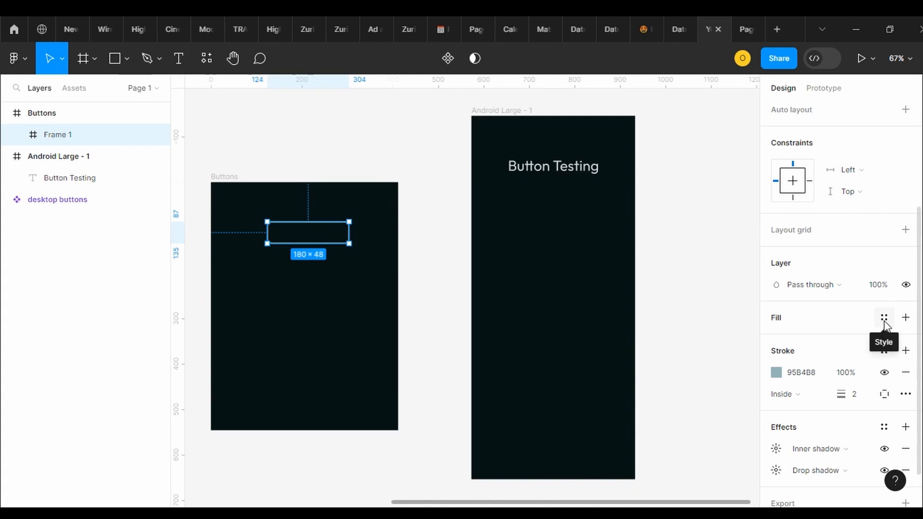
Add a fill to the button frame using its stroke color 95B4B8
click(806, 374)
key(ctrl+c)
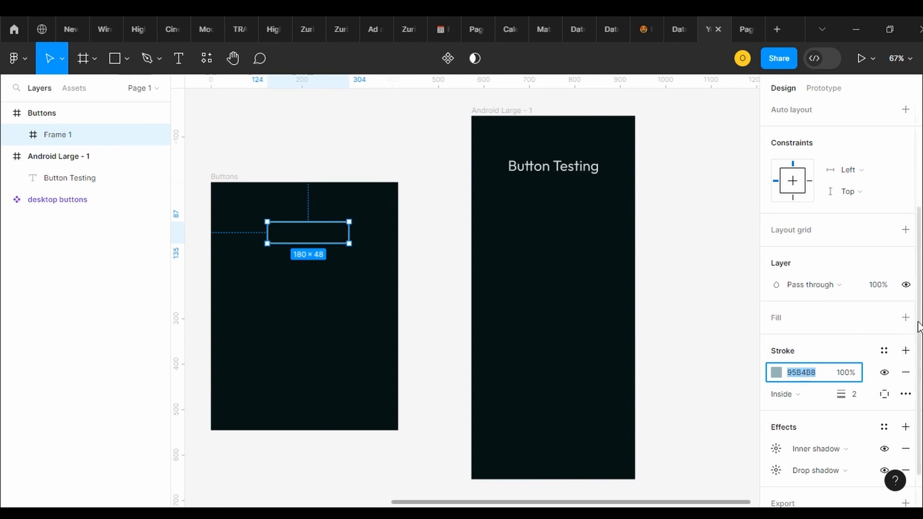
click(886, 322)
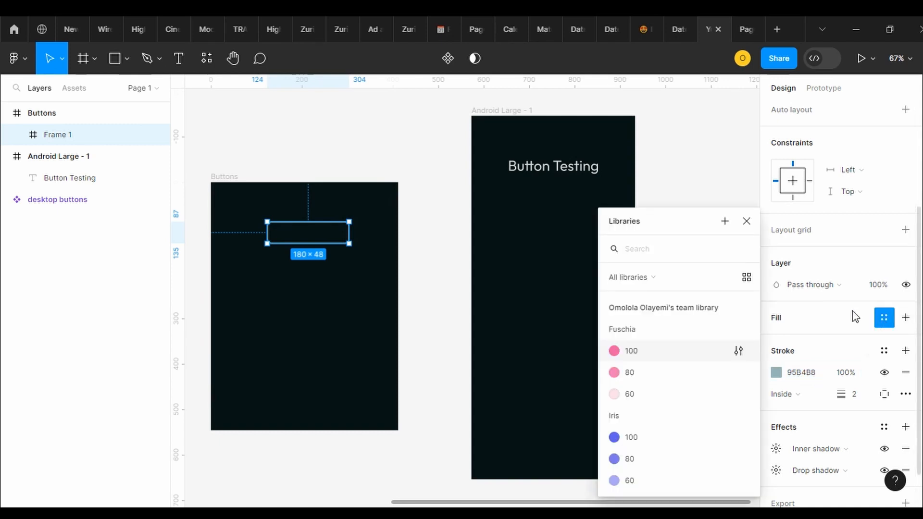
click(882, 323)
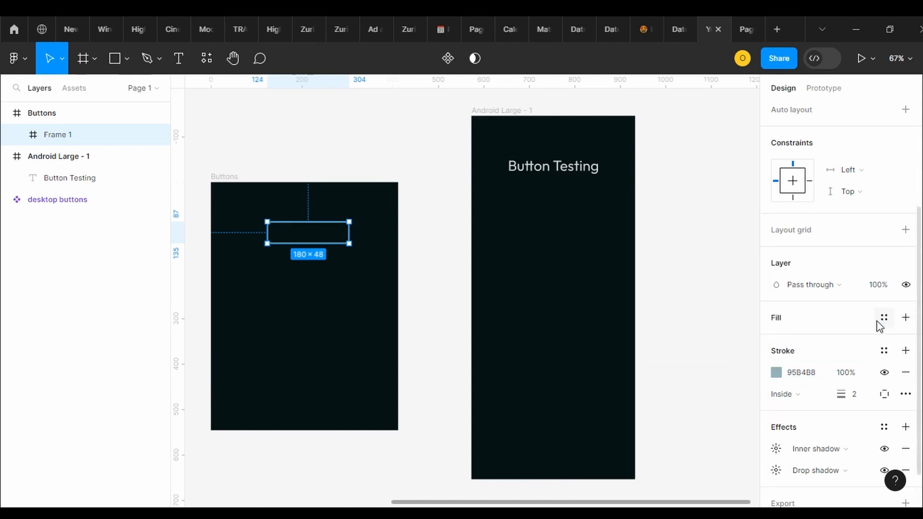
click(906, 317)
click(803, 342)
double_click(801, 340)
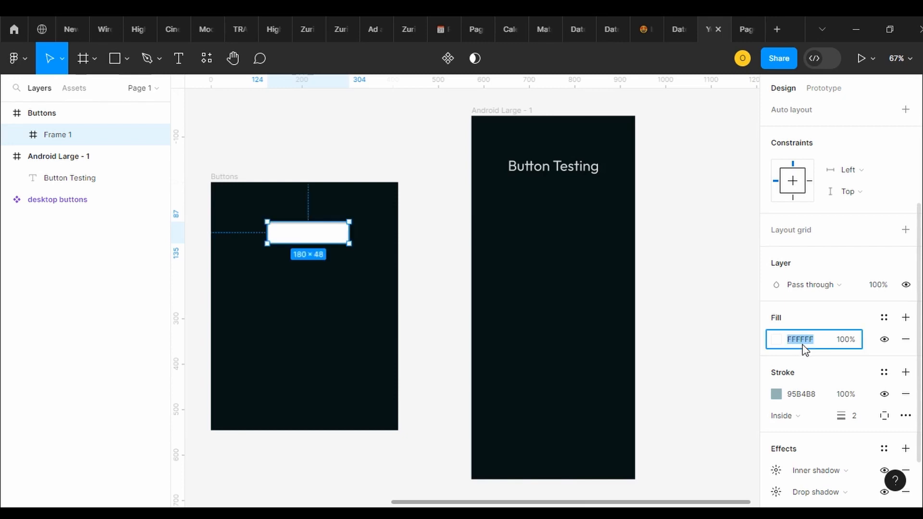
key(ctrl+v)
key(Return)
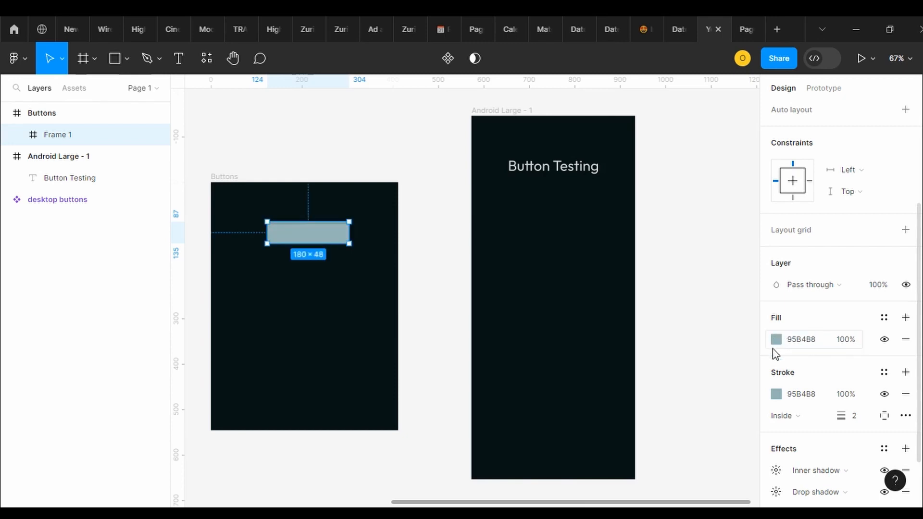
Change the button frame's fill to 8ACCD4 at 100% opacity and shift the frame to X 116, Y 93
click(773, 342)
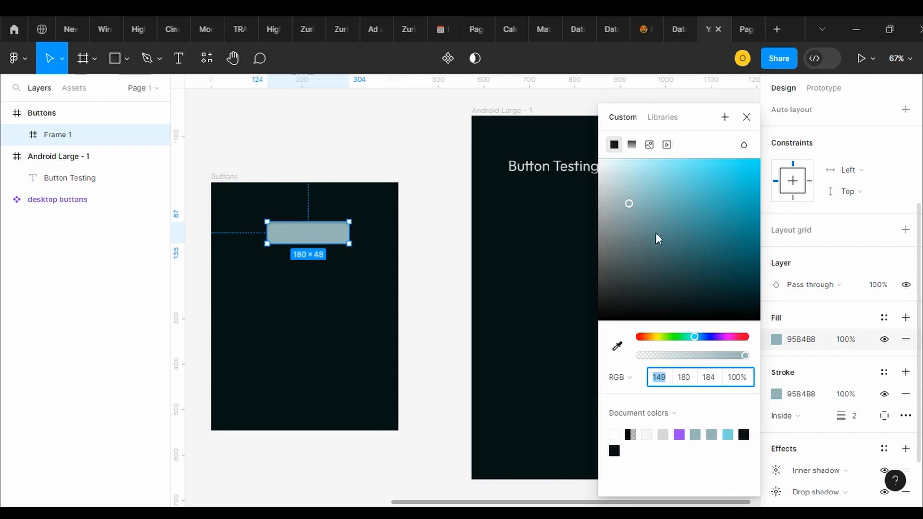
drag(745, 356, 725, 360)
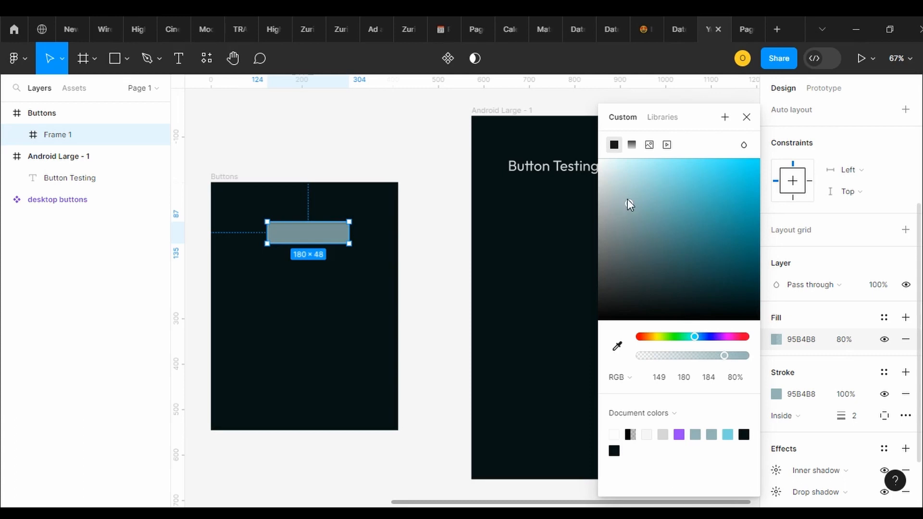
drag(628, 200, 655, 190)
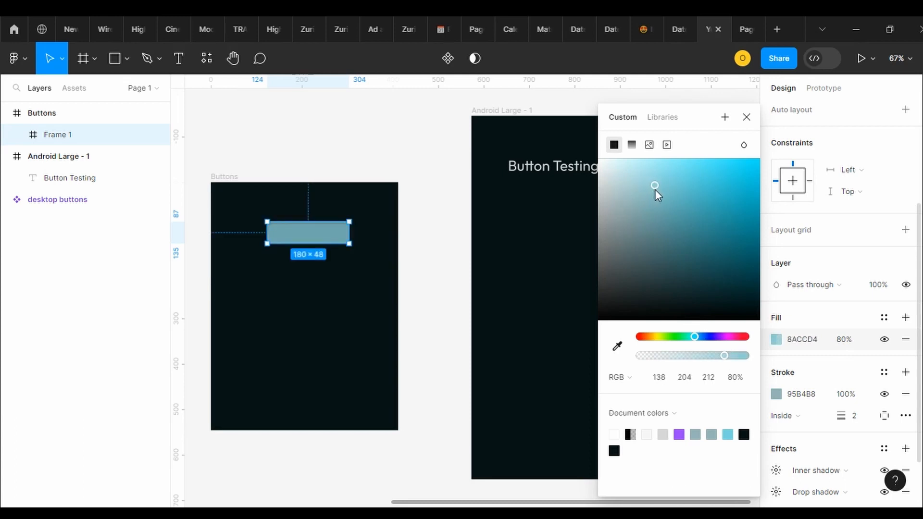
drag(720, 356, 751, 356)
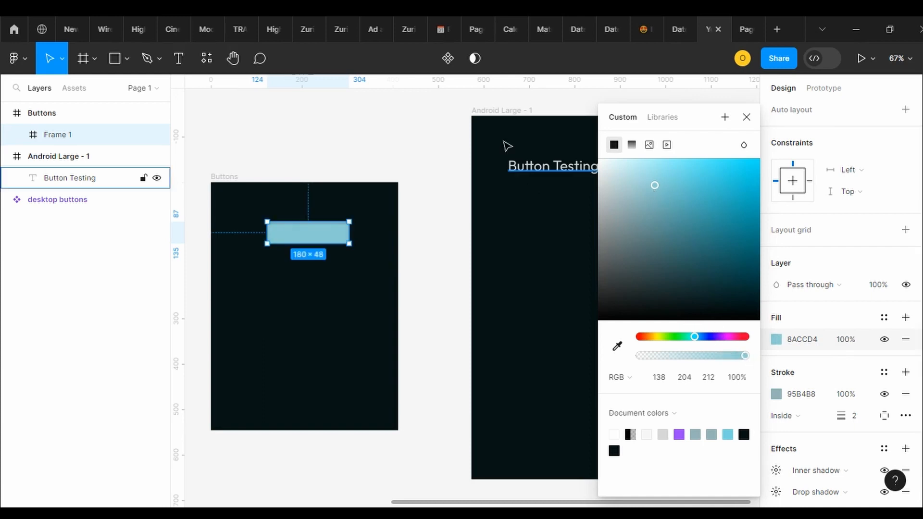
click(545, 99)
drag(322, 239, 317, 243)
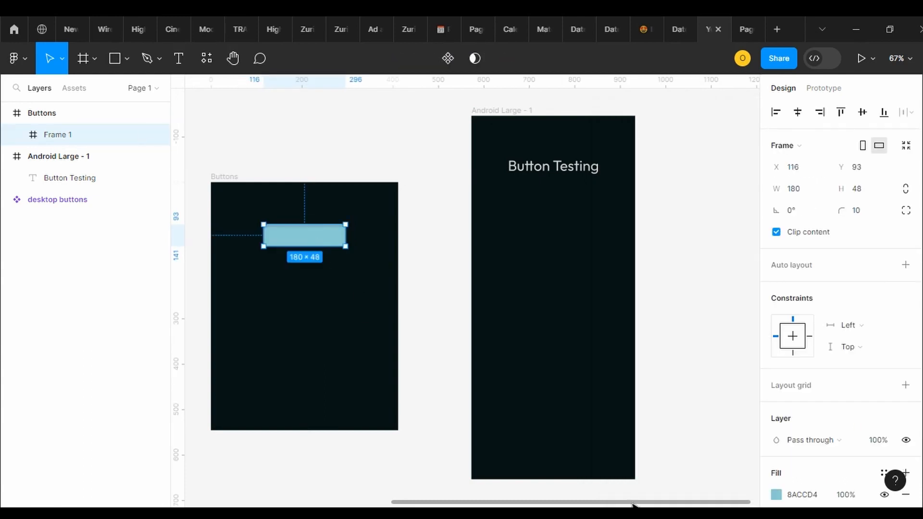
Copy the Default, Hover, Pressed and Disabled labels from the desktop buttons component set
drag(633, 504, 396, 465)
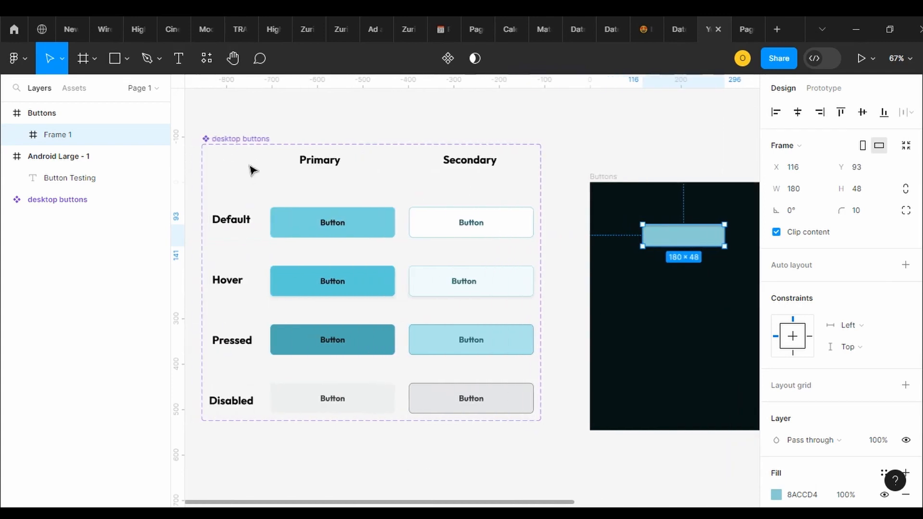
click(229, 212)
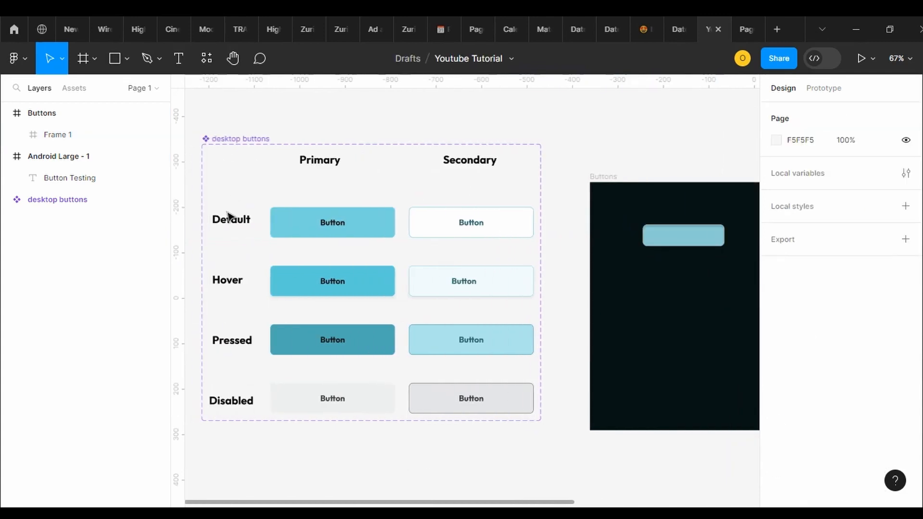
click(230, 217)
shift+click(228, 280)
shift+click(235, 392)
shift+click(226, 332)
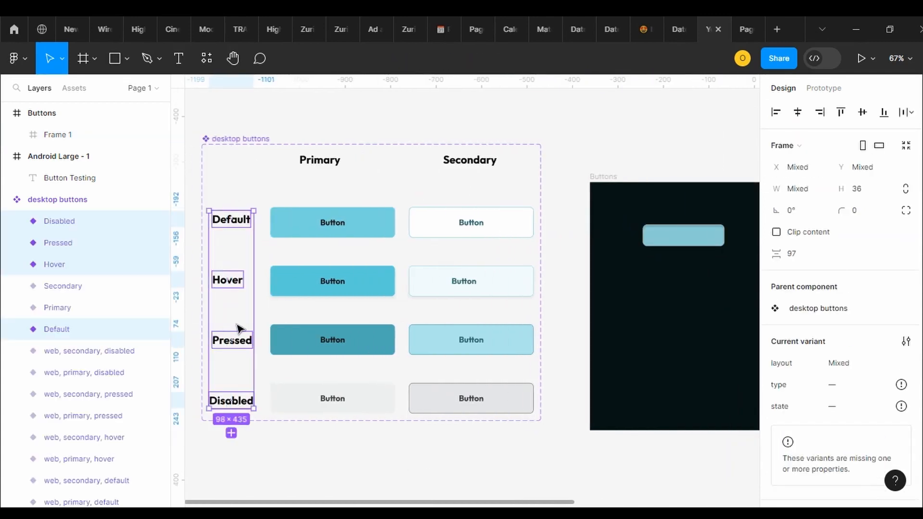
right_click(238, 336)
click(285, 189)
Move the desktop buttons component set farther left on the canvas to about X -1933, Y -369
click(248, 140)
scroll(232, 179, right, 3)
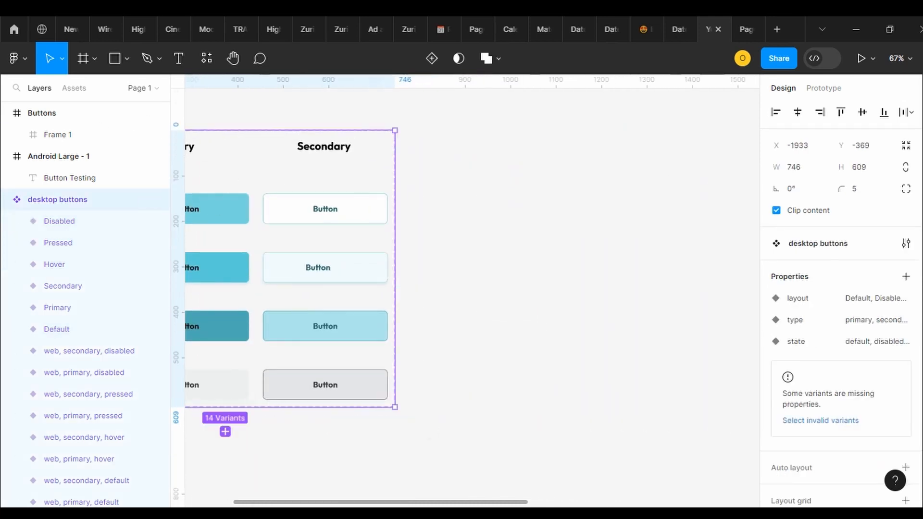
drag(303, 502, 467, 504)
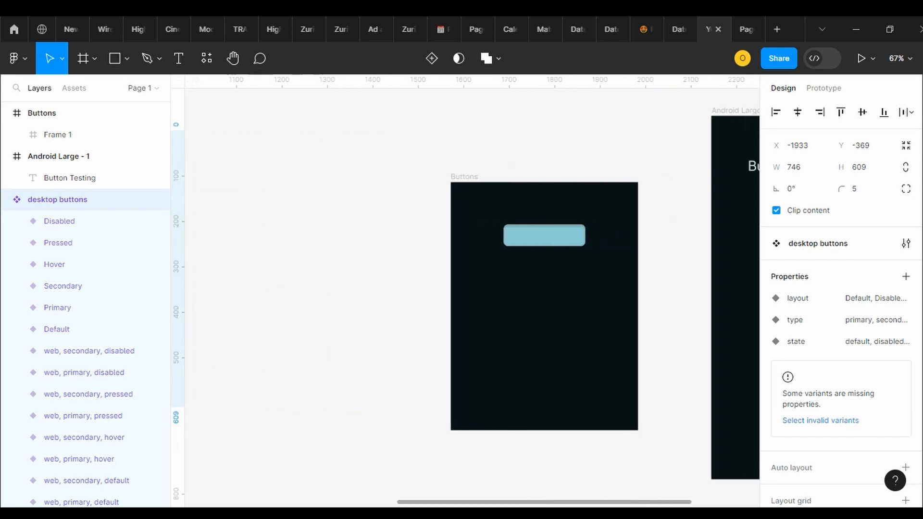
Paste the copied state labels onto the canvas and place them in a column just left of the Buttons frame
right_click(277, 268)
click(318, 277)
drag(305, 305, 389, 258)
Move the button frame up to Y 63 so it lines up with the Default label
drag(529, 235, 532, 221)
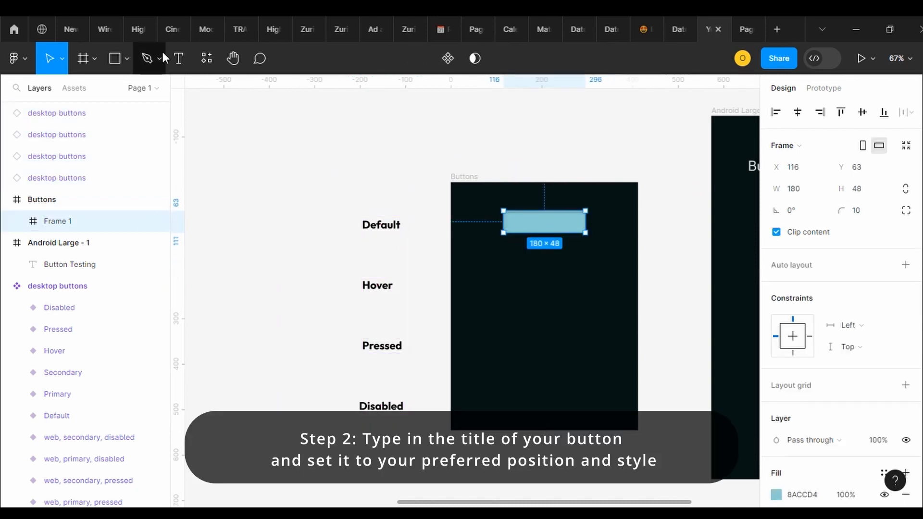
click(178, 58)
key(Escape)
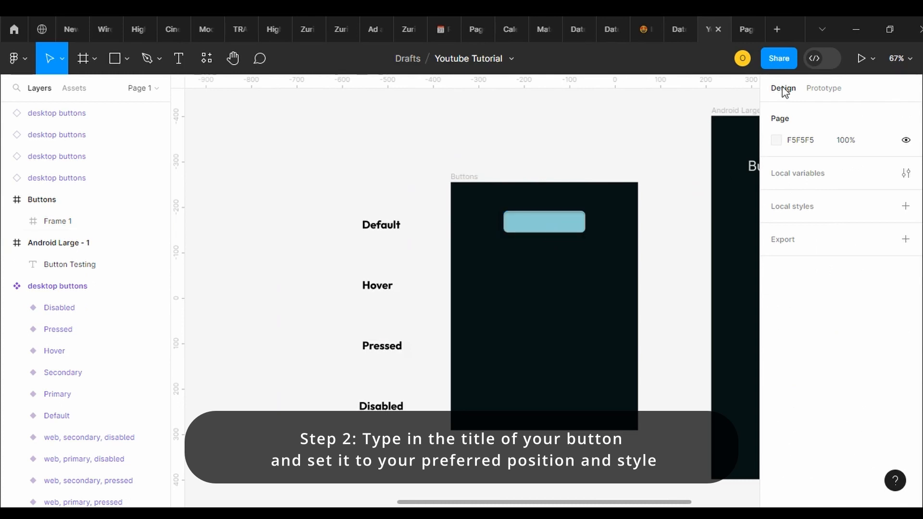
Add a text layer reading "Button" inside the light blue button frame and select all of its text
click(179, 58)
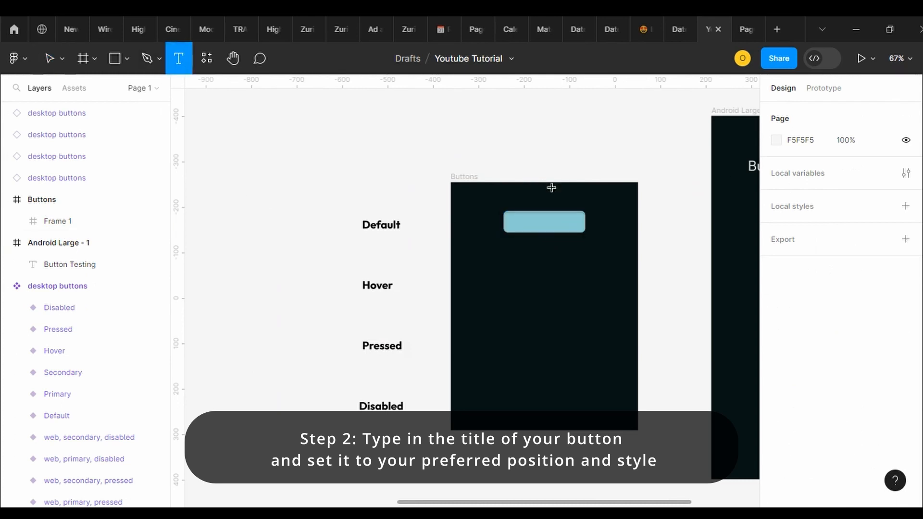
click(539, 223)
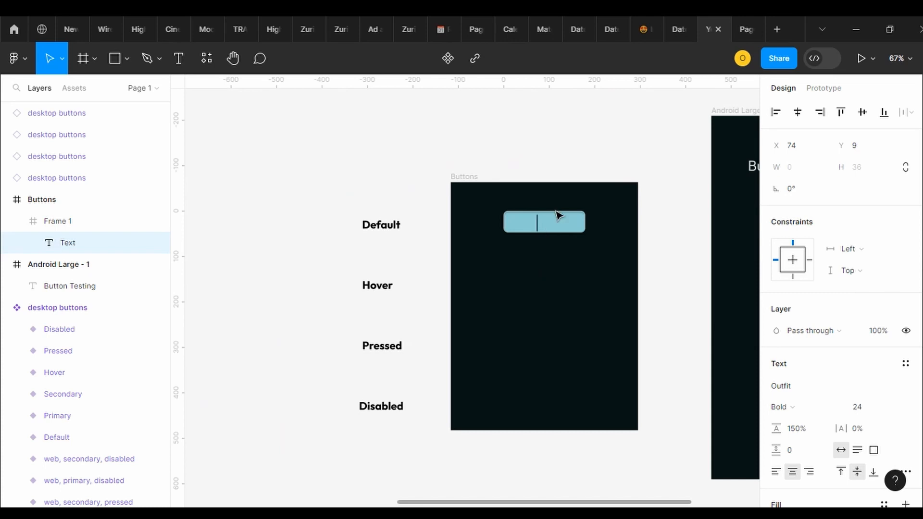
text(Butt)
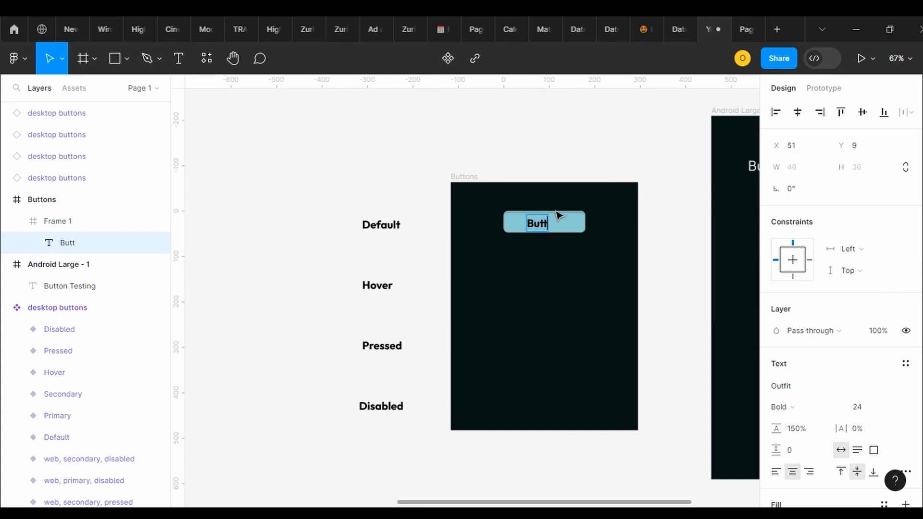
text(on)
key(ctrl+a)
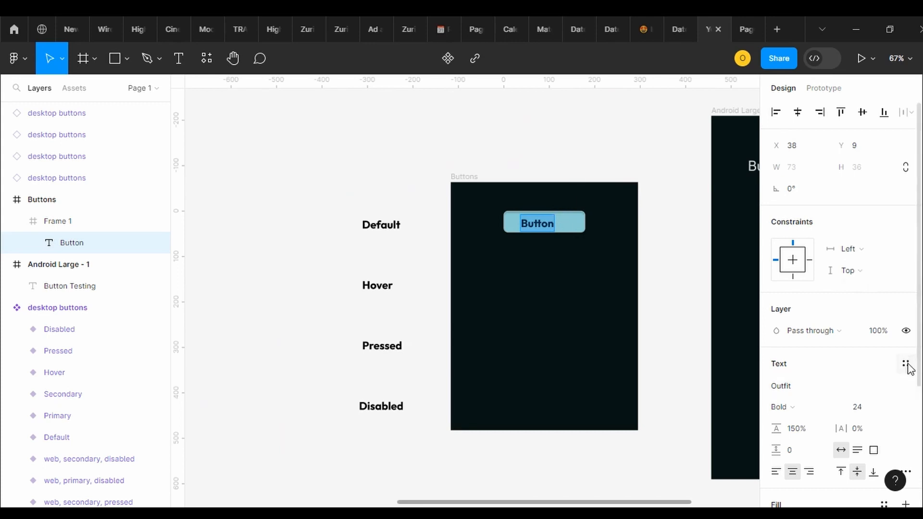
Try the Overlock and Neucha fonts on the button's text
click(844, 392)
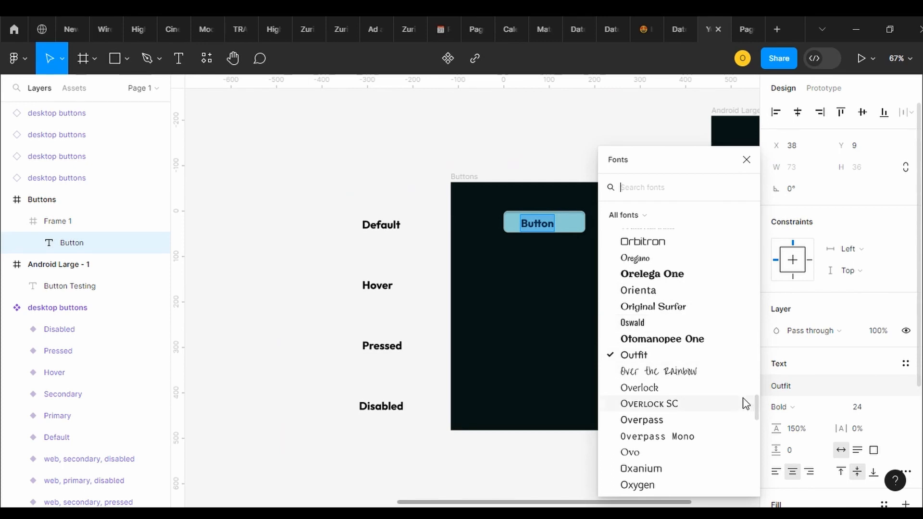
click(689, 390)
click(829, 395)
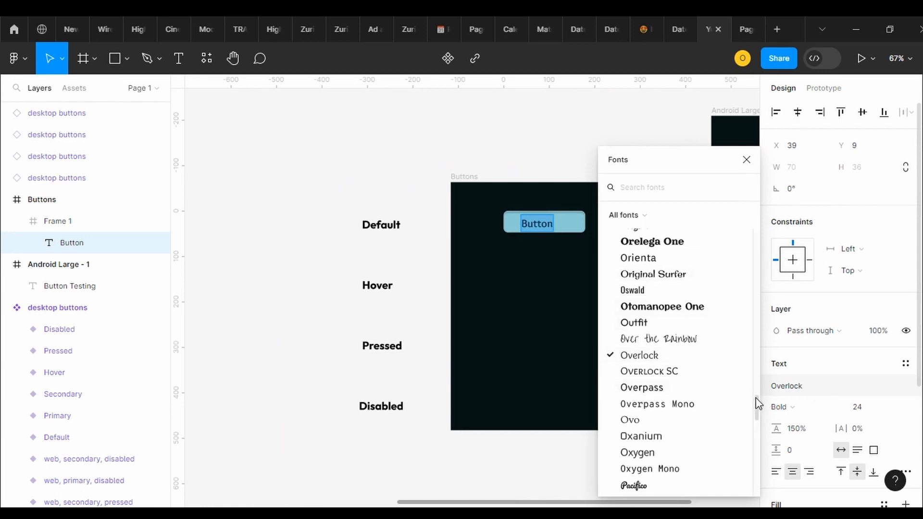
drag(757, 405, 758, 386)
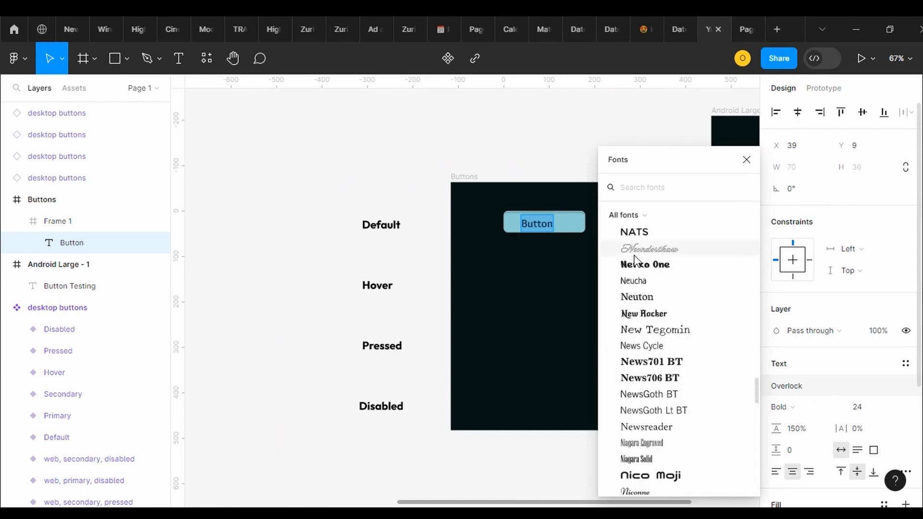
click(644, 282)
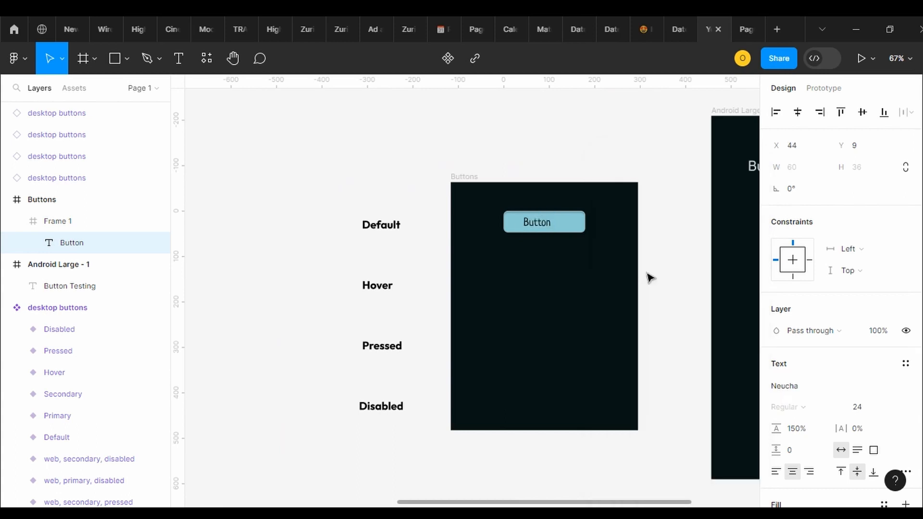
Set the button text's font to Inter with the Semi Bold weight
click(799, 386)
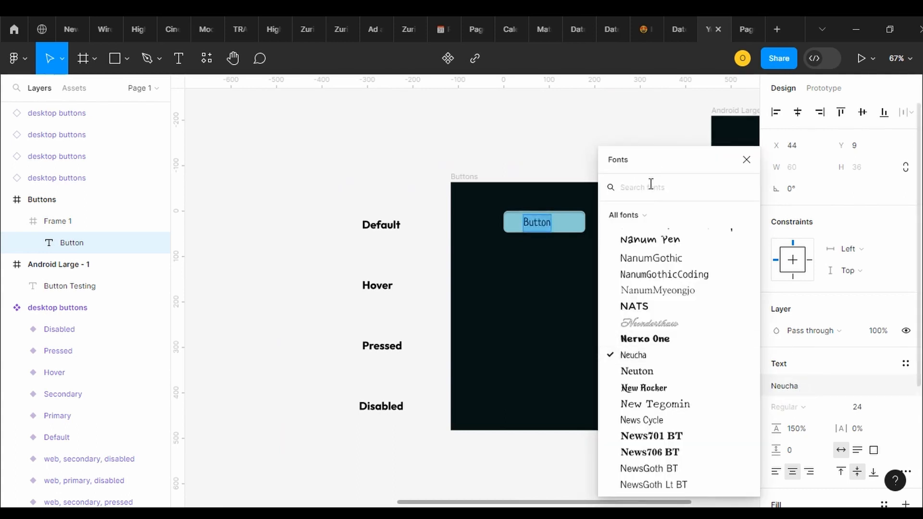
text(Inter)
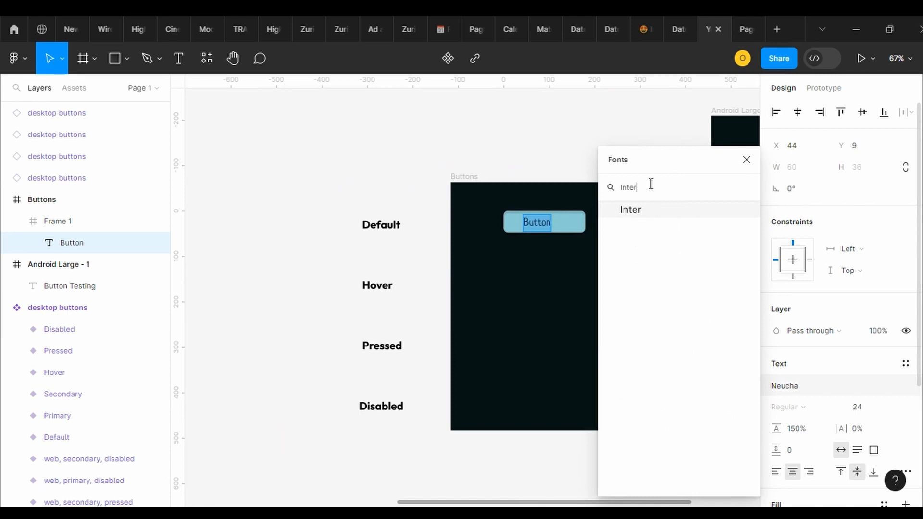
click(631, 212)
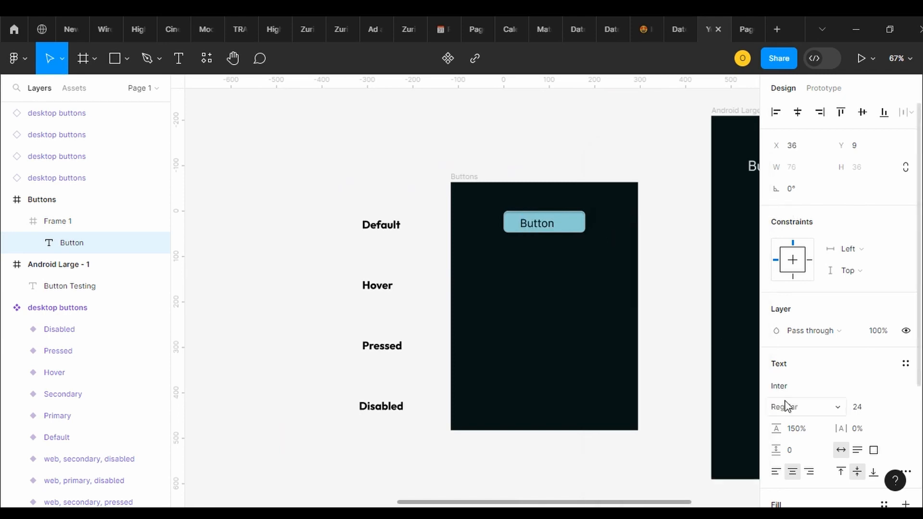
click(809, 408)
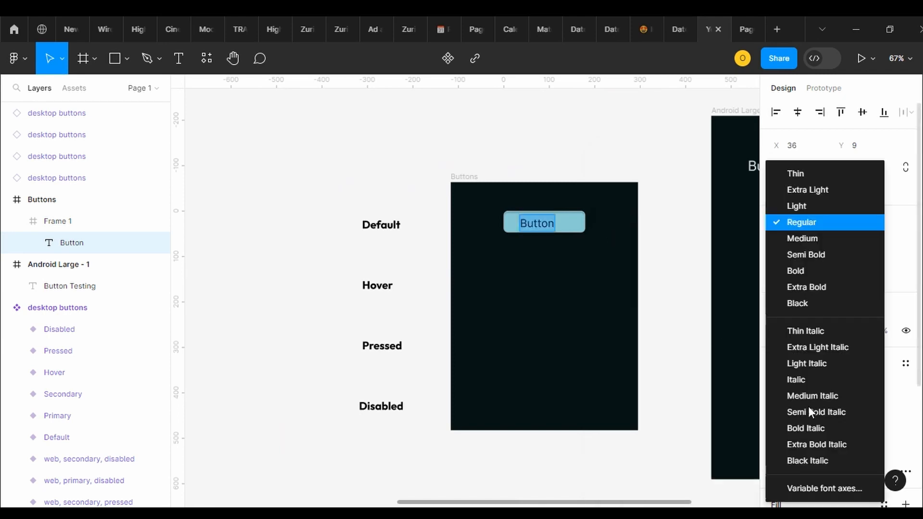
click(812, 254)
key(Return)
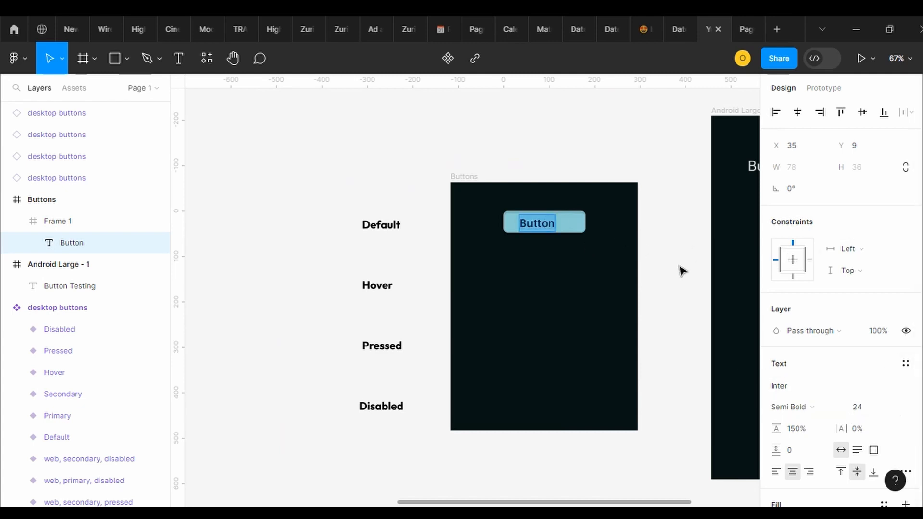
key(Escape)
Centre the text inside the button at X 51, Y 6, and align the button to the horizontal centre of the Buttons frame
drag(536, 228, 542, 227)
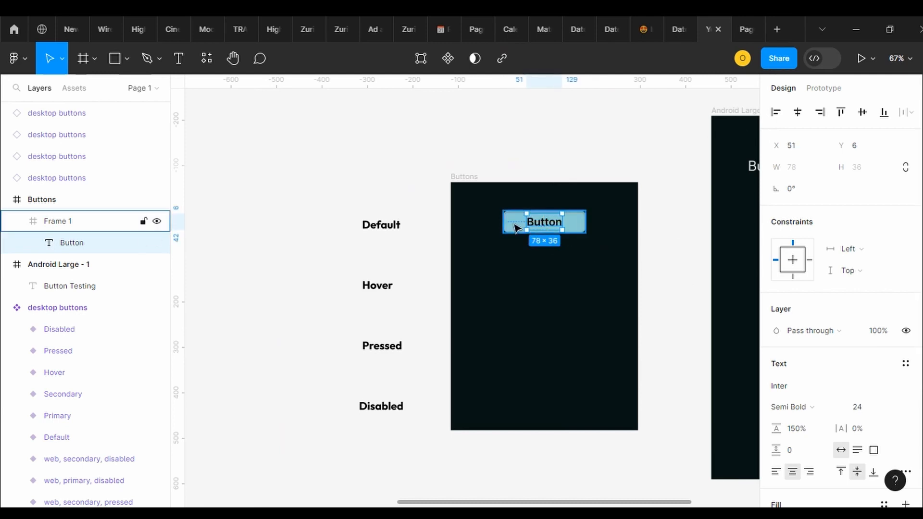
click(71, 223)
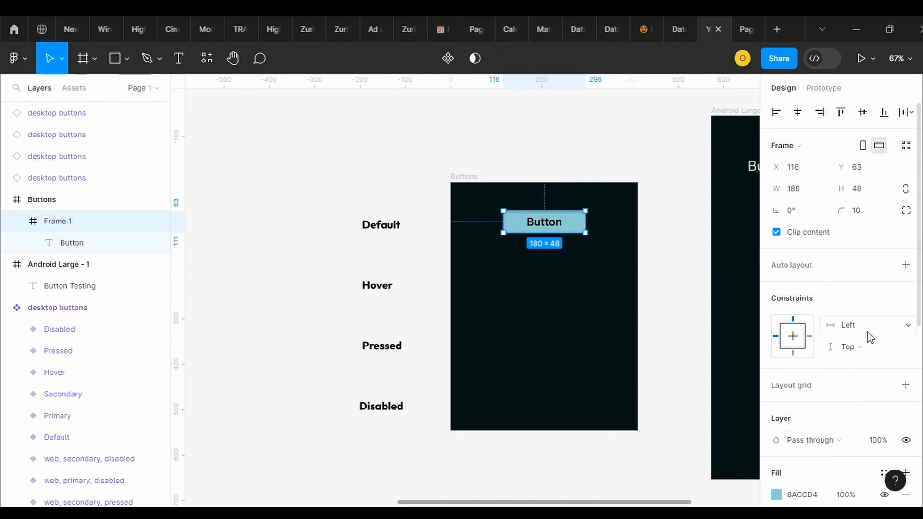
click(798, 113)
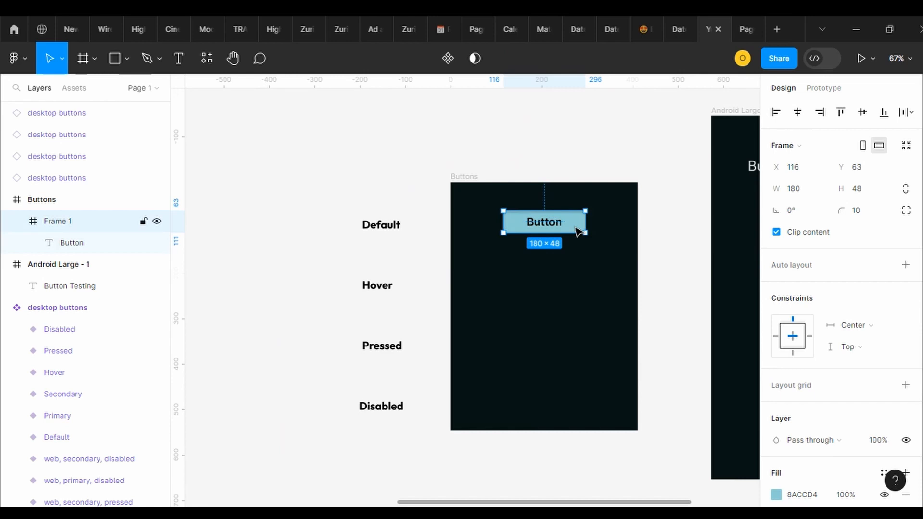
Duplicate the button three times down the Buttons frame, at about Y 185, 332 and 442, for the Hover, Pressed and Disabled states
drag(581, 232, 576, 349)
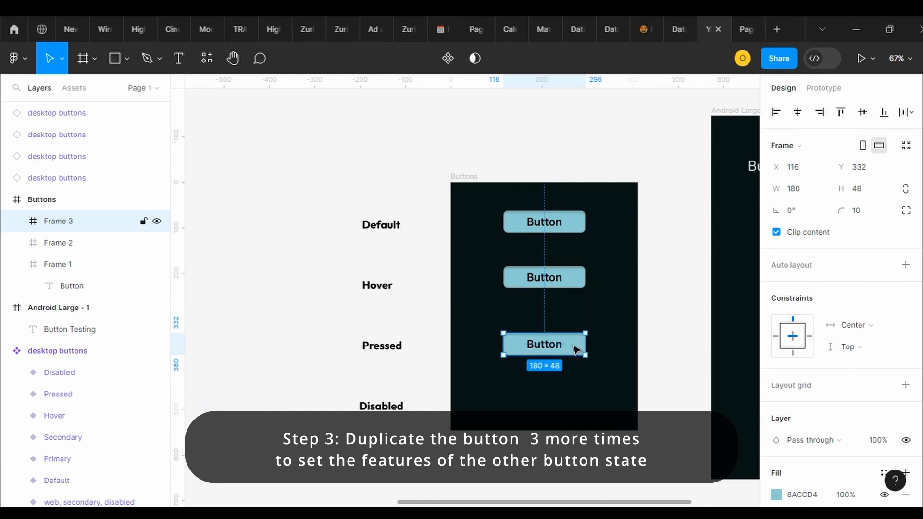
drag(576, 349, 579, 402)
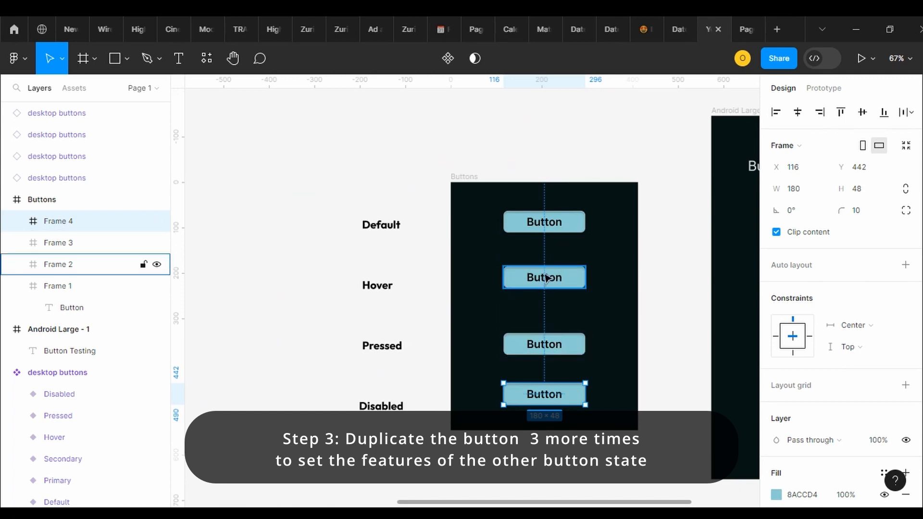
Lighten the Hover button's fill to B6E9EF
click(573, 279)
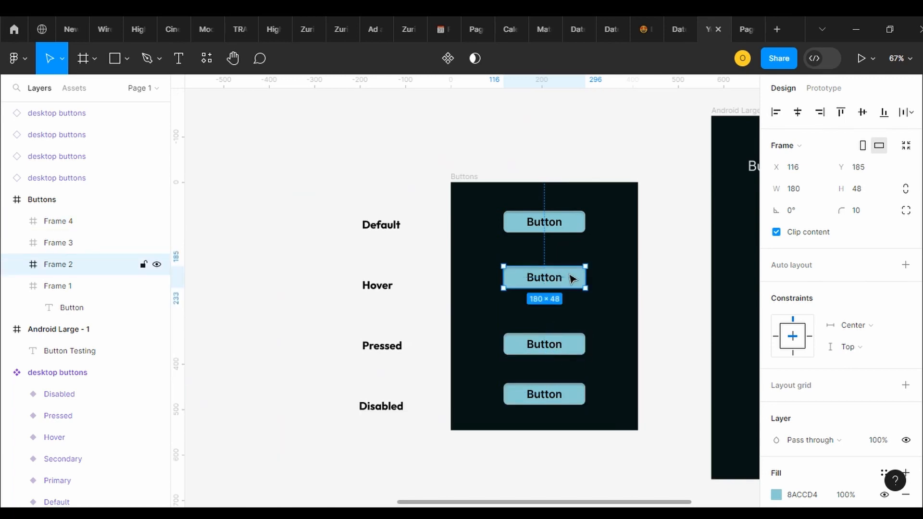
click(784, 494)
double_click(779, 494)
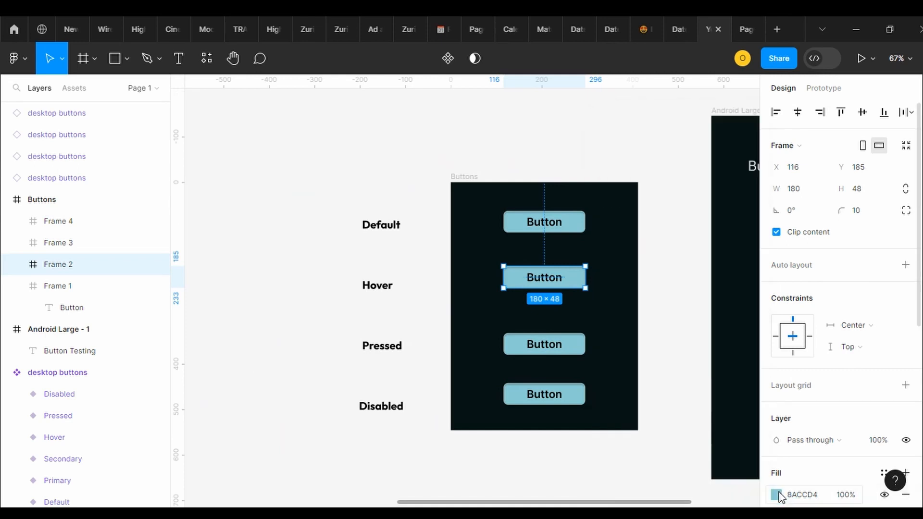
click(777, 495)
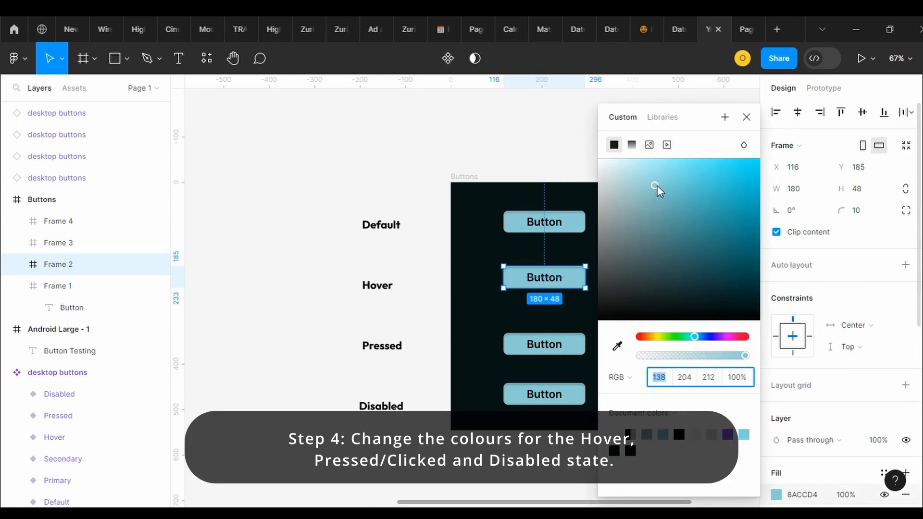
drag(657, 187, 644, 174)
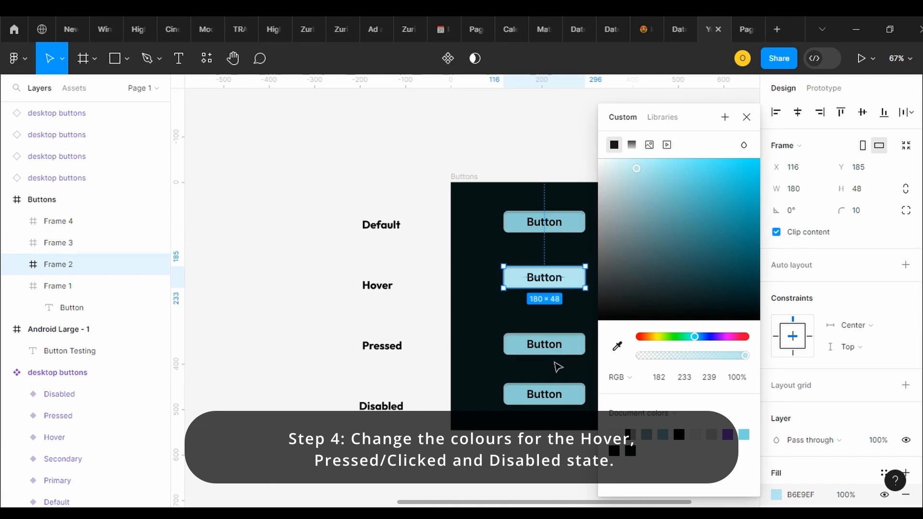
Move the Pressed button up to Y 314 and darken its fill to 114A51
click(572, 355)
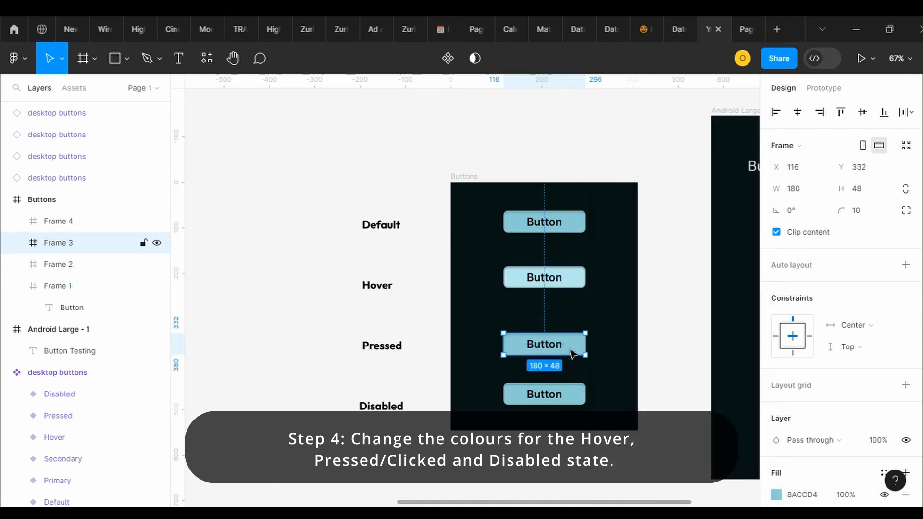
drag(571, 355, 574, 346)
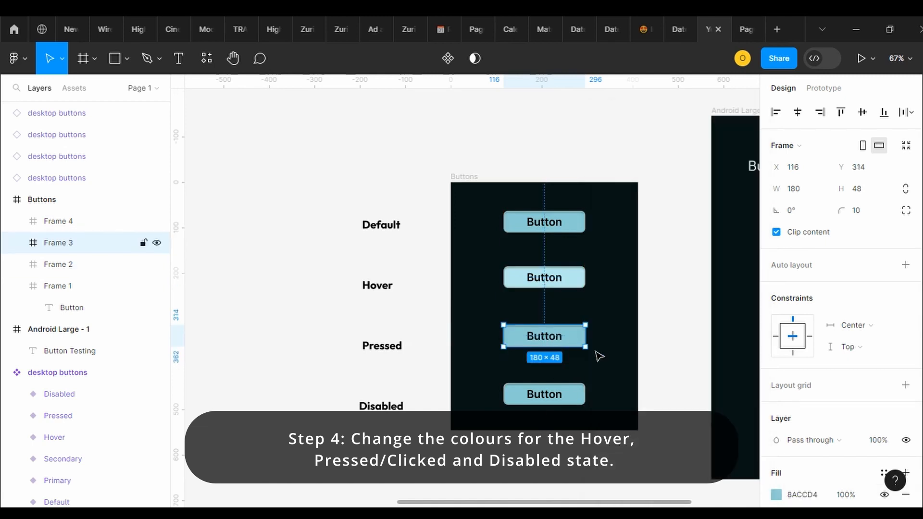
click(776, 495)
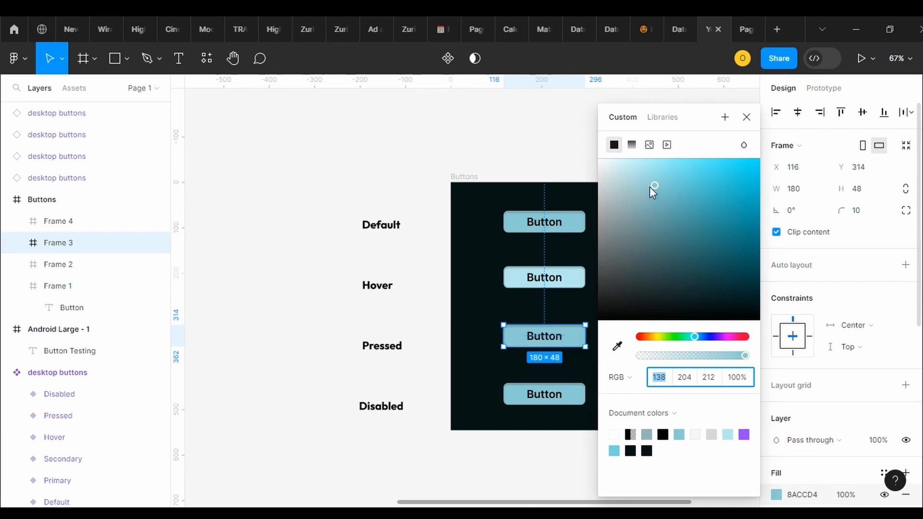
drag(659, 186, 726, 273)
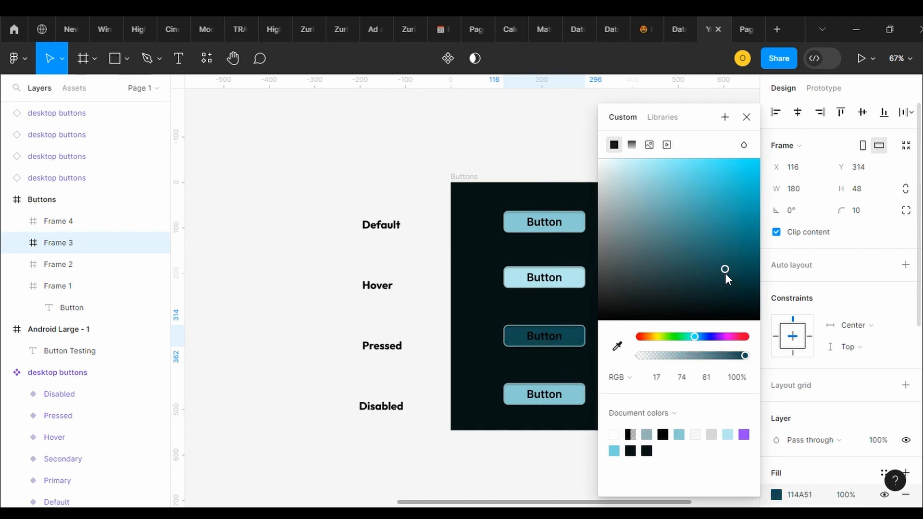
Change the Pressed button's text colour to the off-white document colour F5F5F5
double_click(551, 336)
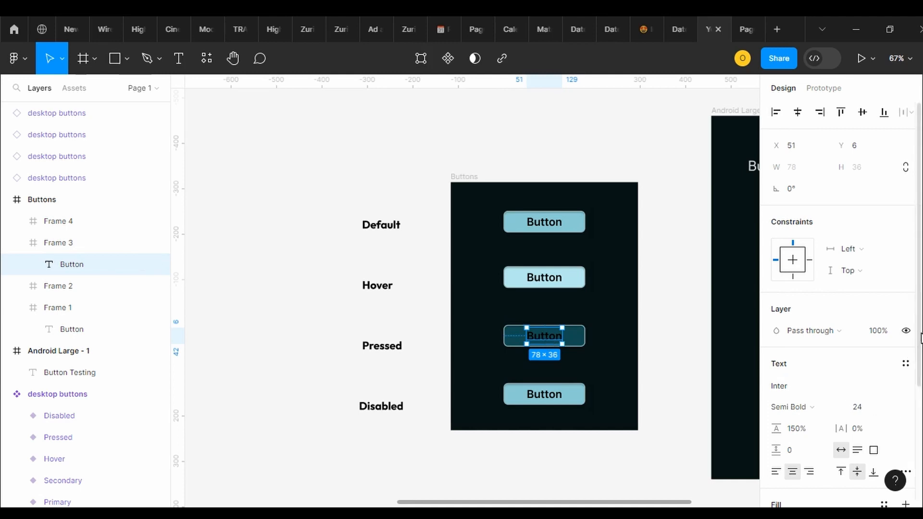
scroll(841, 423, down, 2)
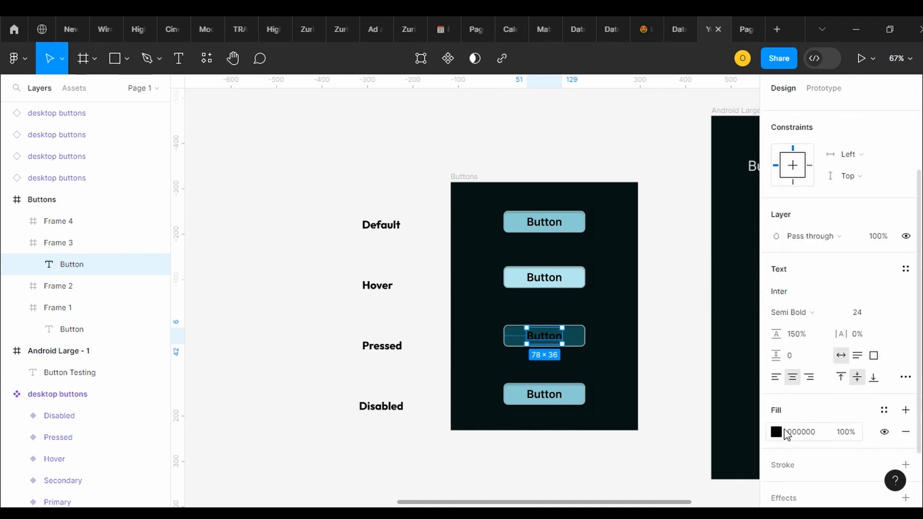
click(777, 432)
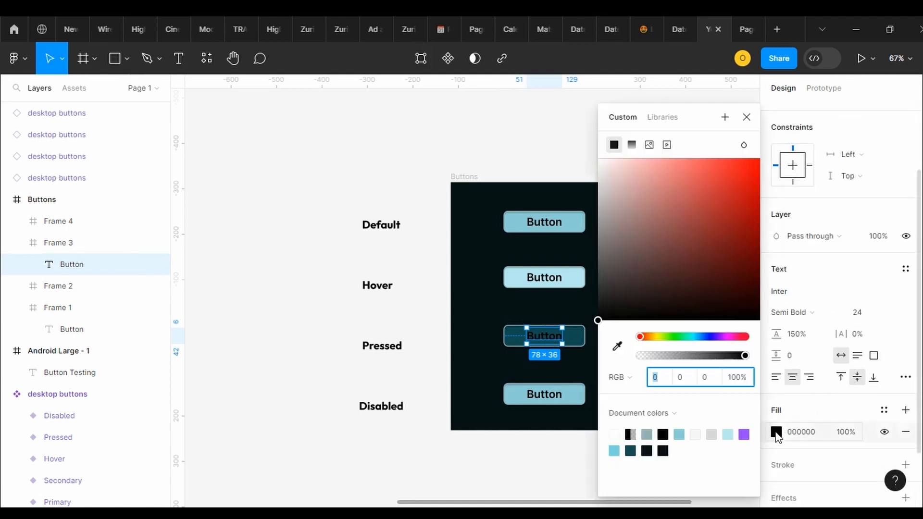
click(698, 435)
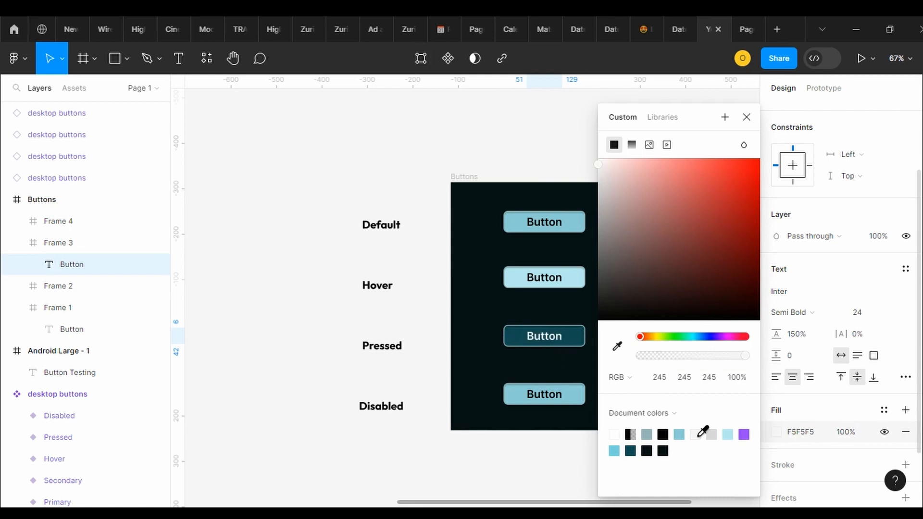
Change the Default button's text colour to the dark document colour 061314
click(553, 228)
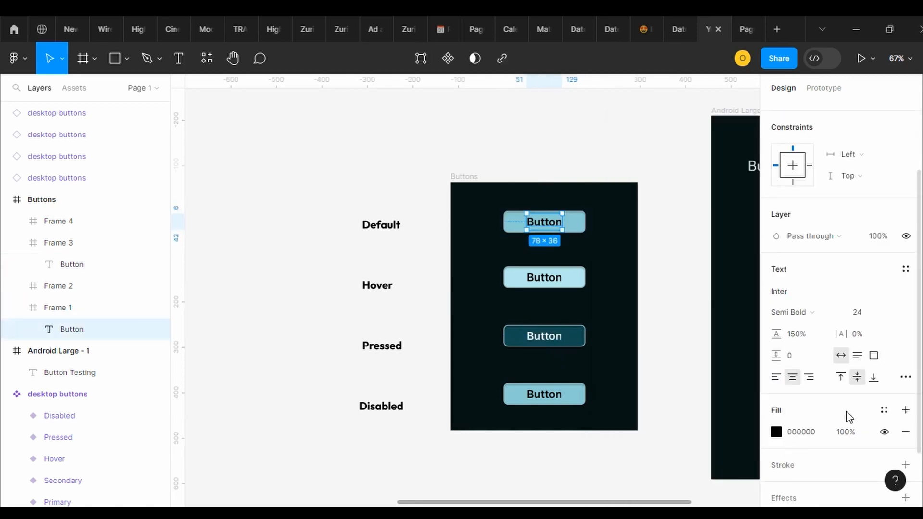
click(884, 411)
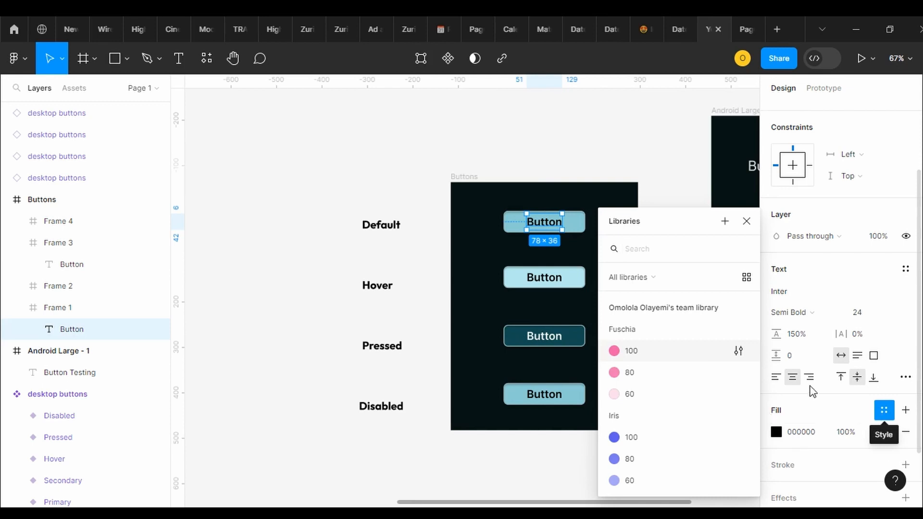
click(776, 432)
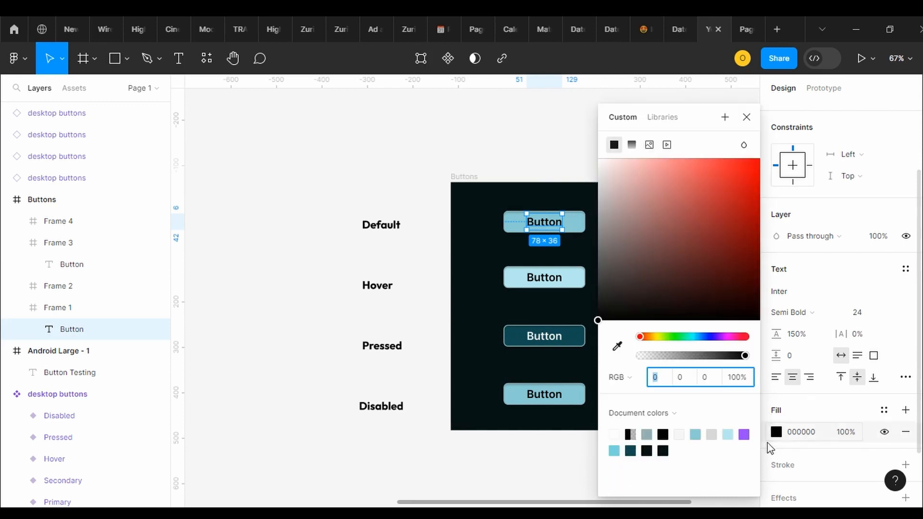
click(664, 449)
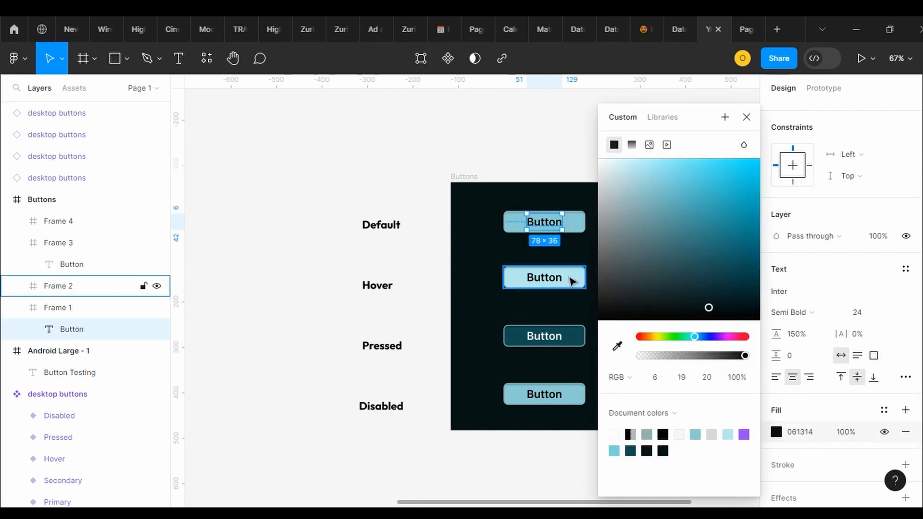
Change the Hover button's text colour to the dark document colour 061314
double_click(546, 283)
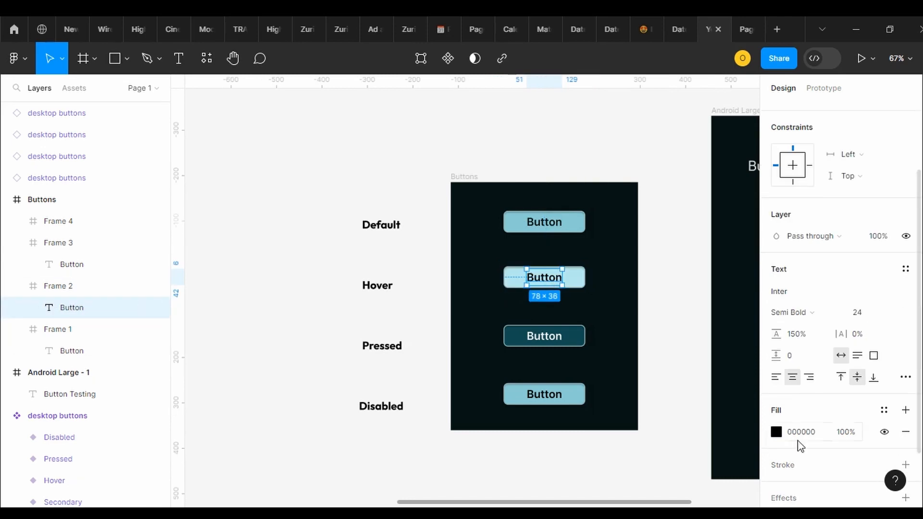
click(777, 432)
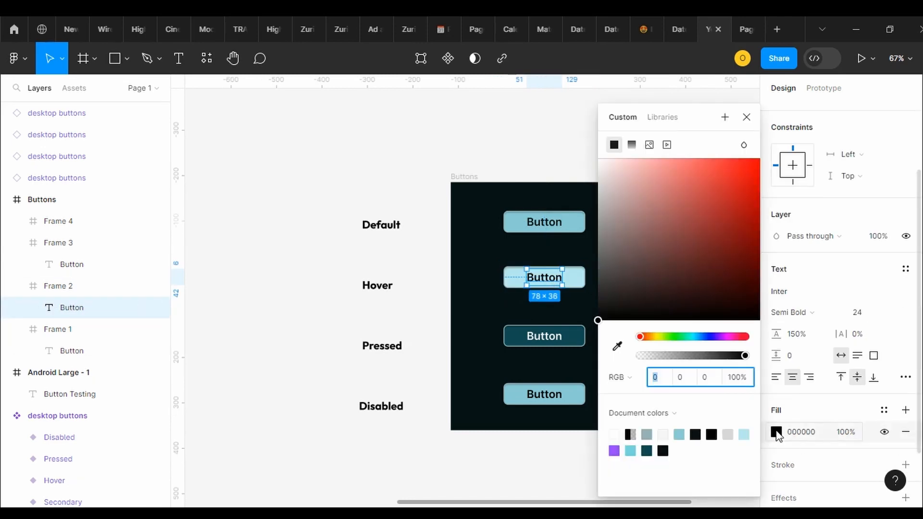
click(664, 450)
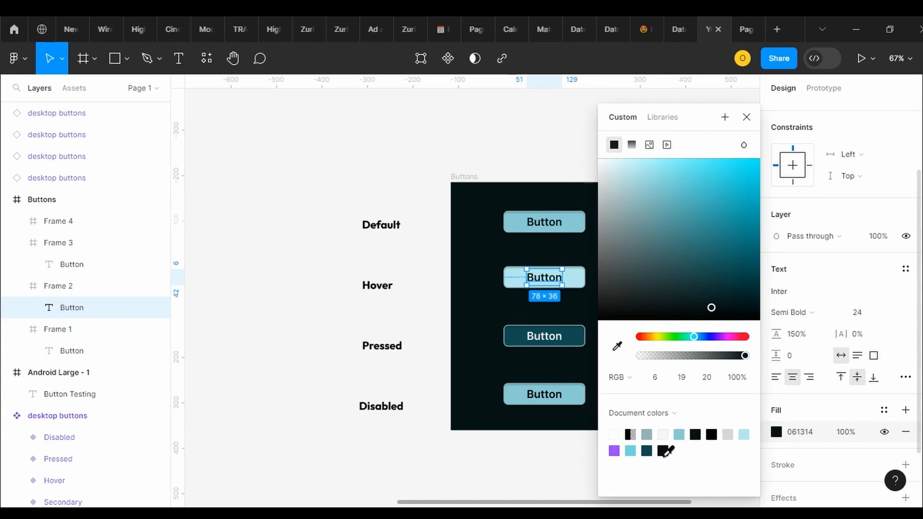
Change the Disabled button's fill to the grey 727C7D
double_click(540, 396)
click(582, 397)
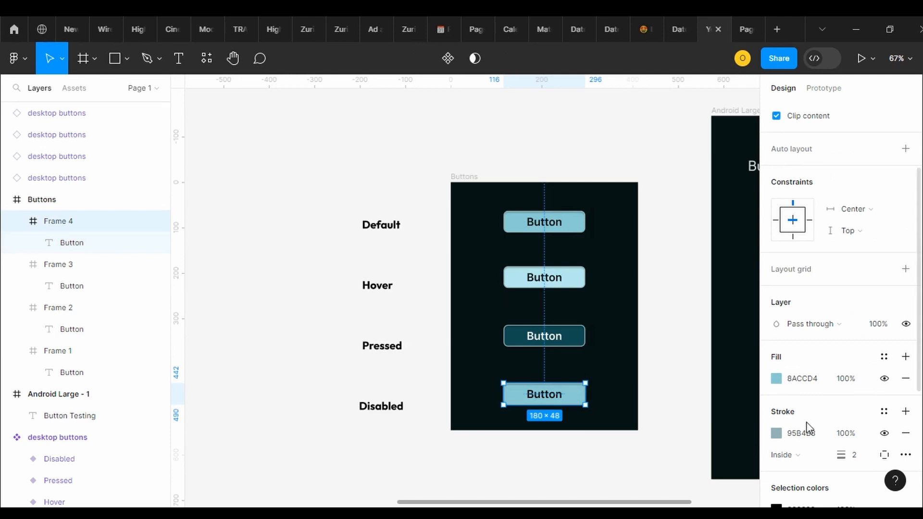
click(776, 380)
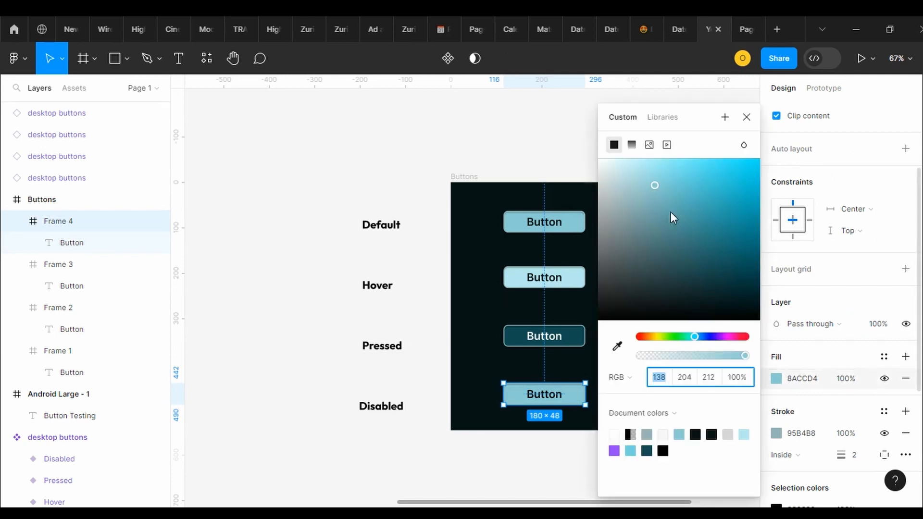
drag(656, 186, 614, 245)
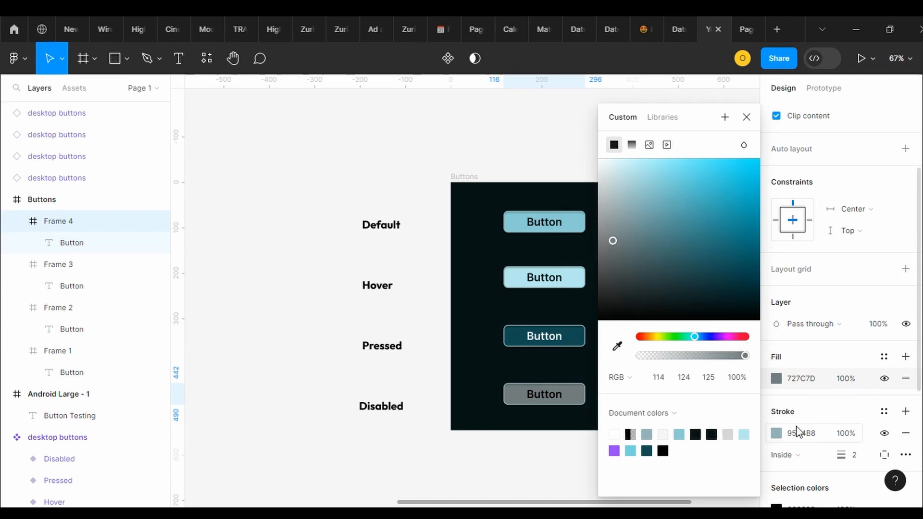
Change the Disabled button's stroke to the off-white document colour F5F5F5
click(780, 437)
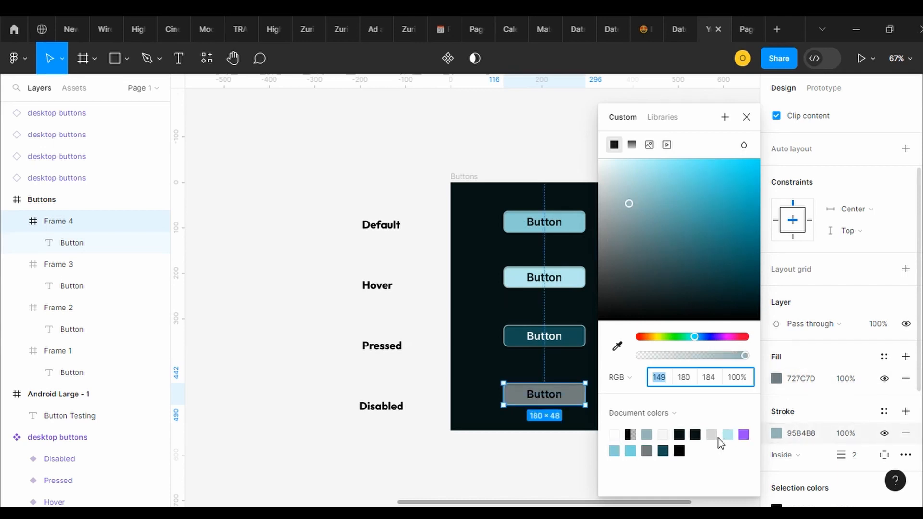
click(664, 435)
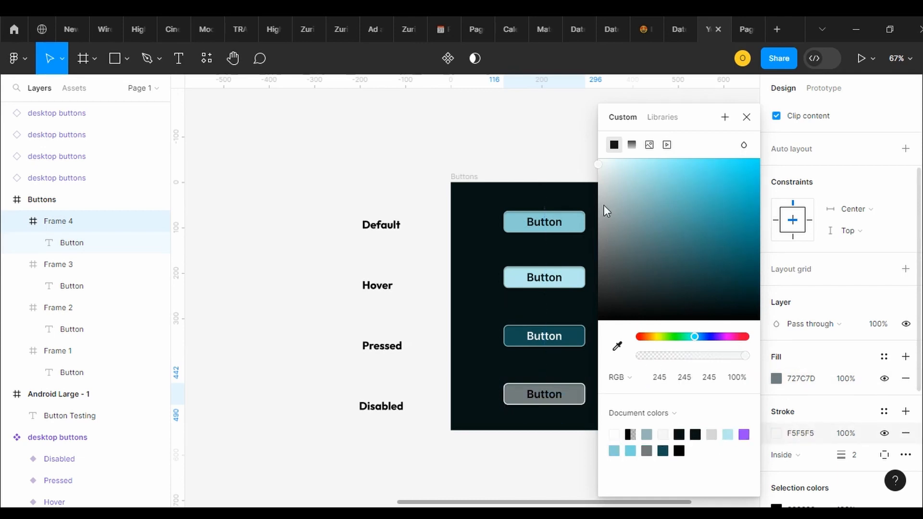
drag(598, 160, 604, 194)
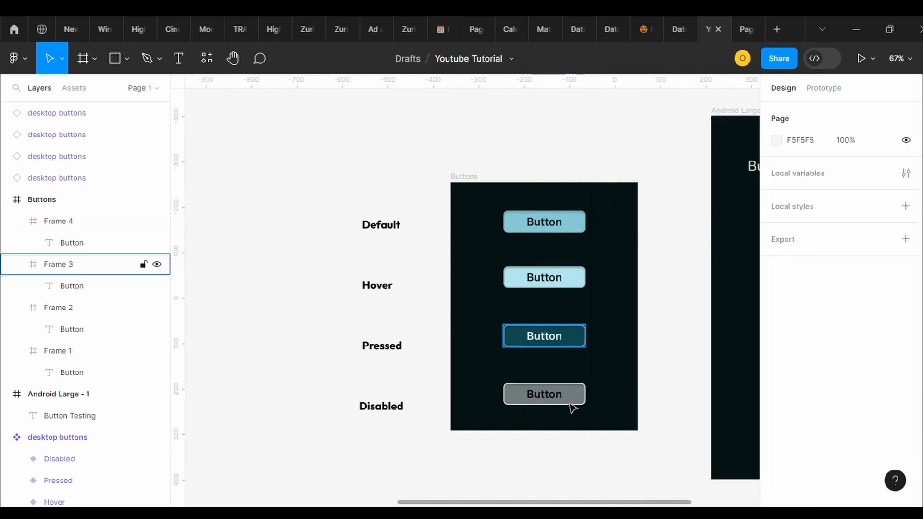
double_click(551, 395)
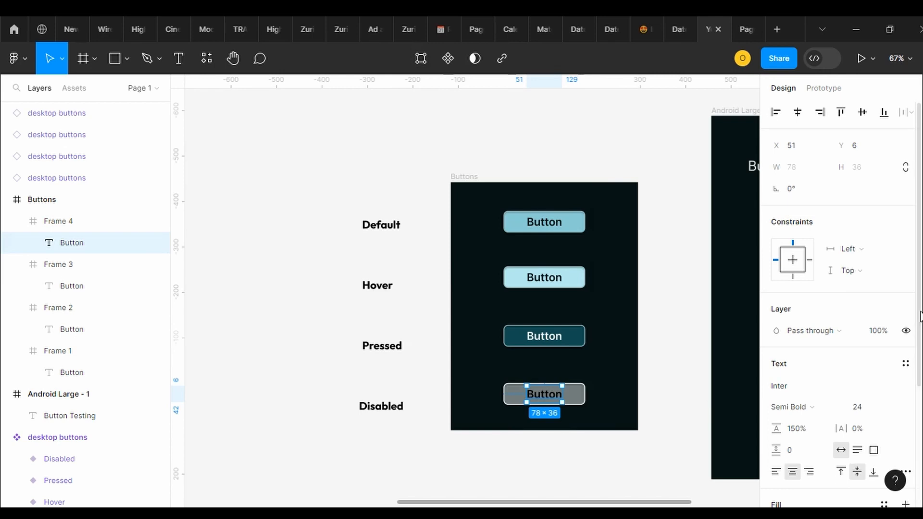
scroll(843, 305, down, 1)
scroll(842, 305, down, 2)
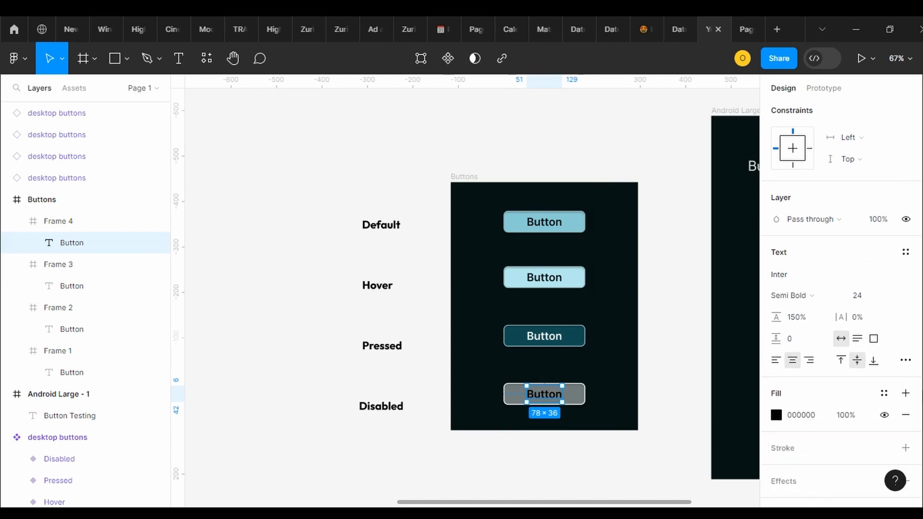
click(701, 324)
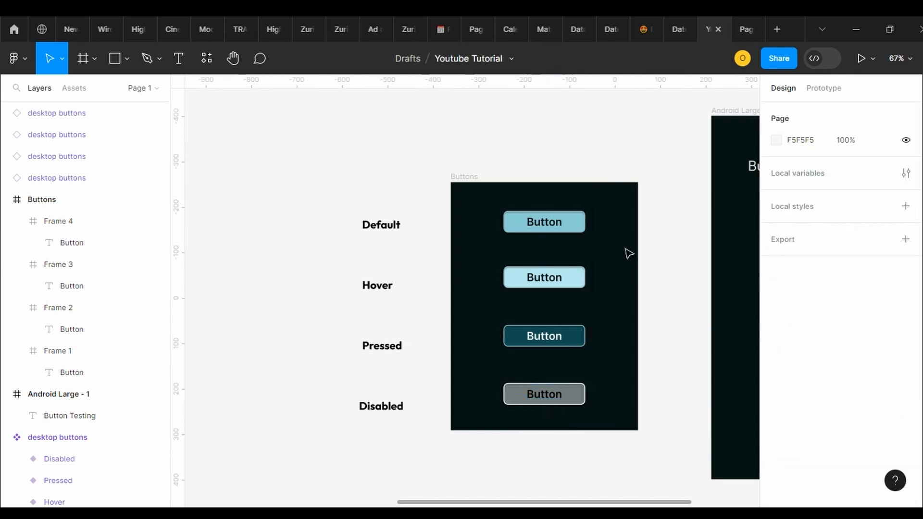
Combine all four button frames in the Buttons frame into one component set
drag(636, 503, 712, 504)
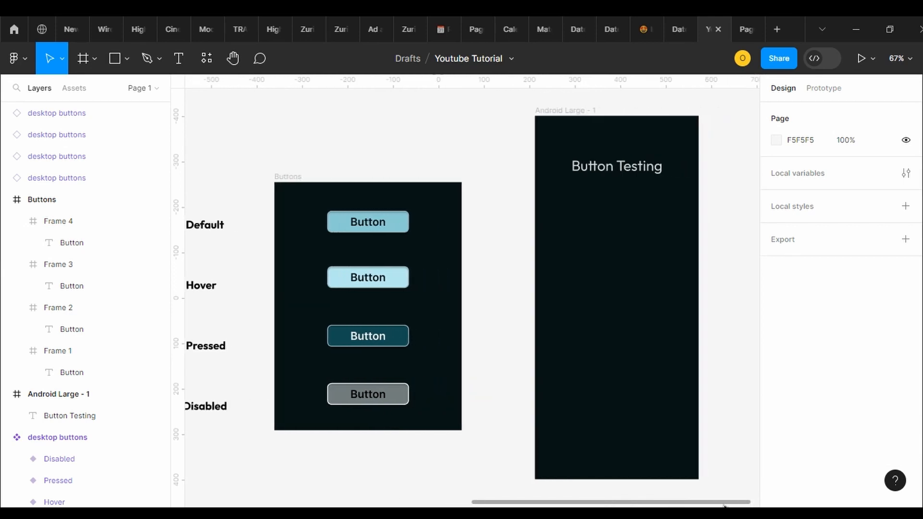
click(411, 228)
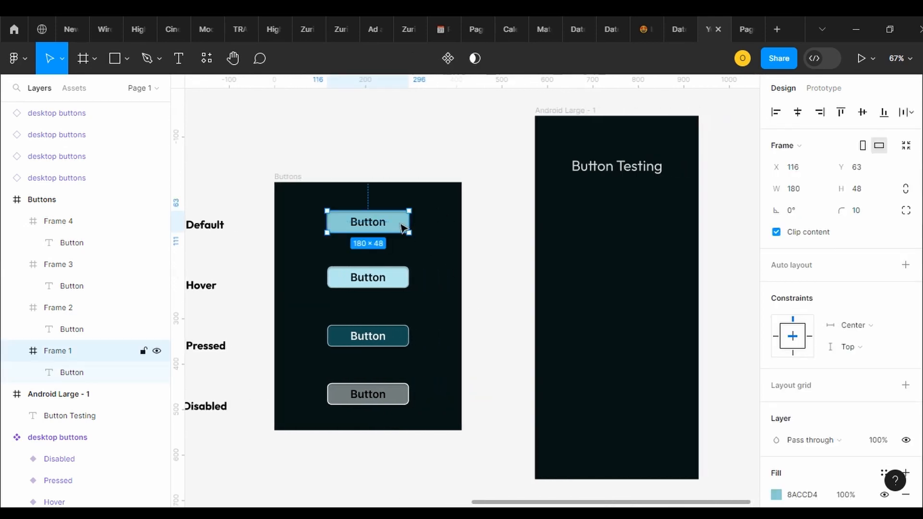
click(444, 212)
drag(375, 192, 378, 418)
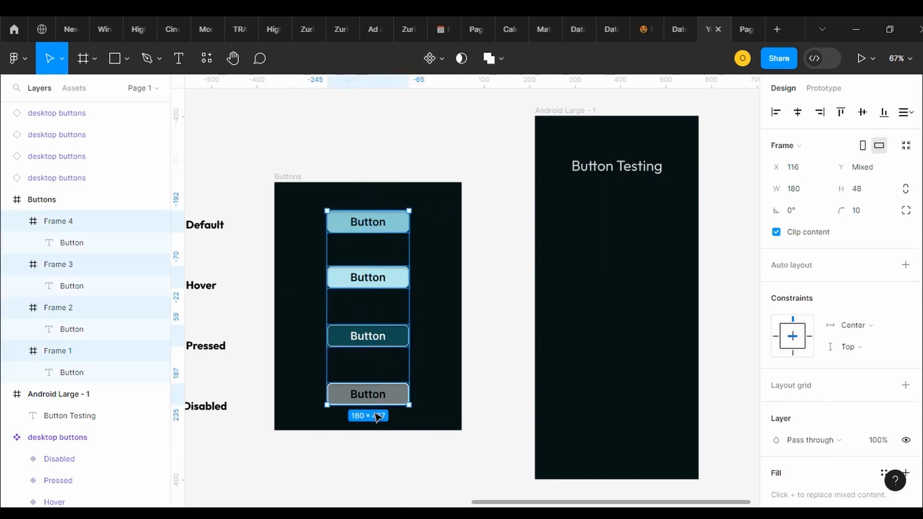
click(446, 65)
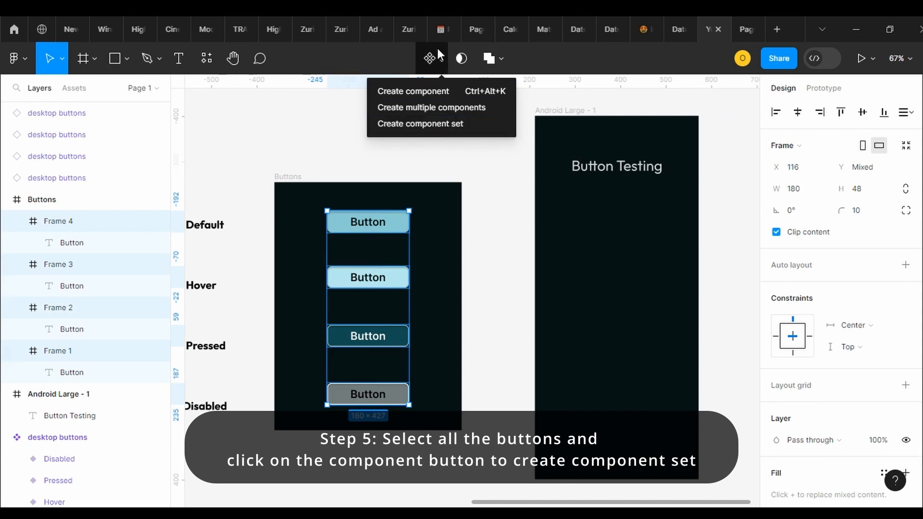
click(441, 124)
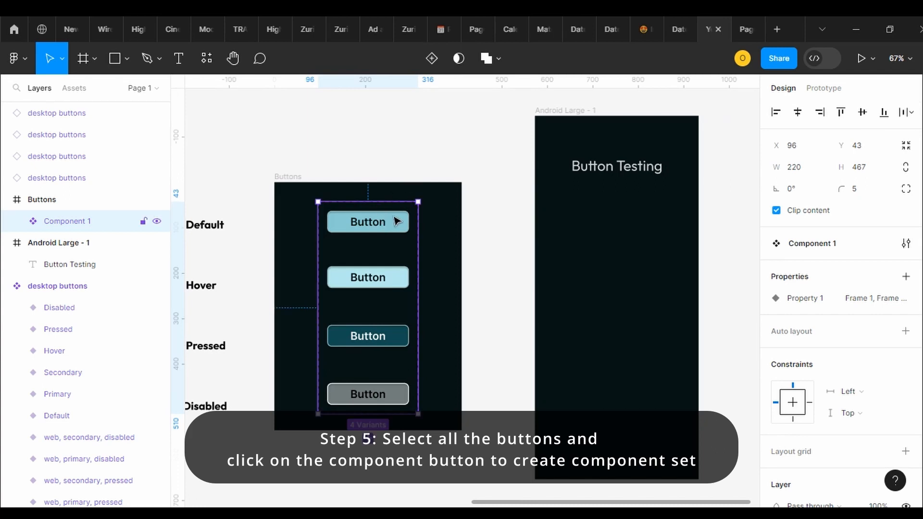
Set Property 1 of the first button variant, beside the Default label, to Default
click(397, 222)
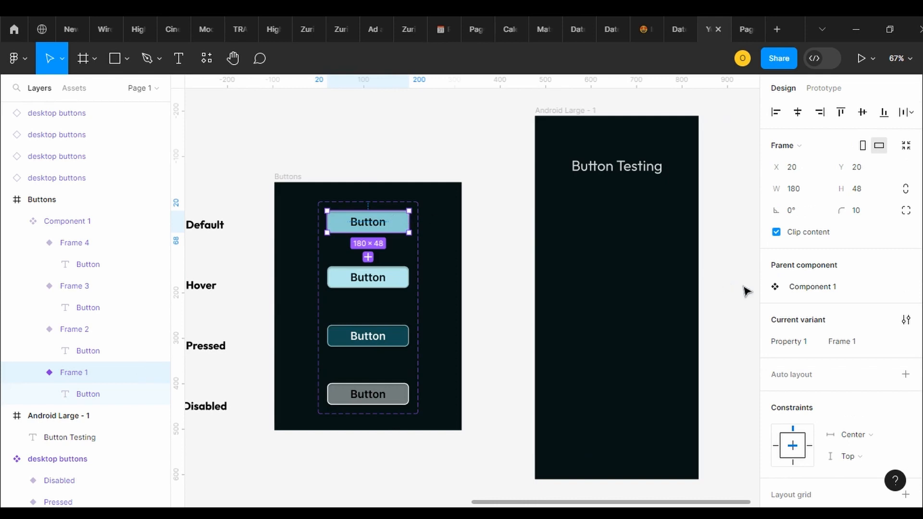
click(878, 346)
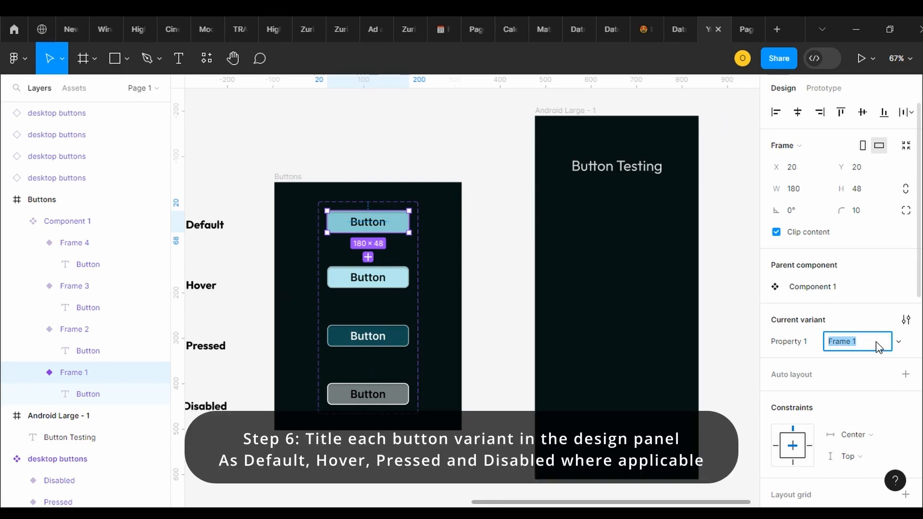
text(Default)
key(Return)
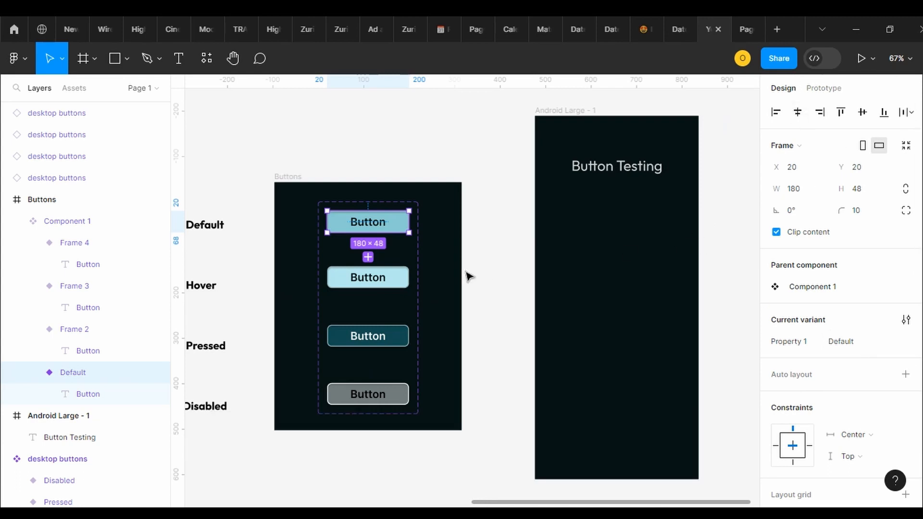
Set Property 1 of the light blue second button variant to Hover
click(394, 285)
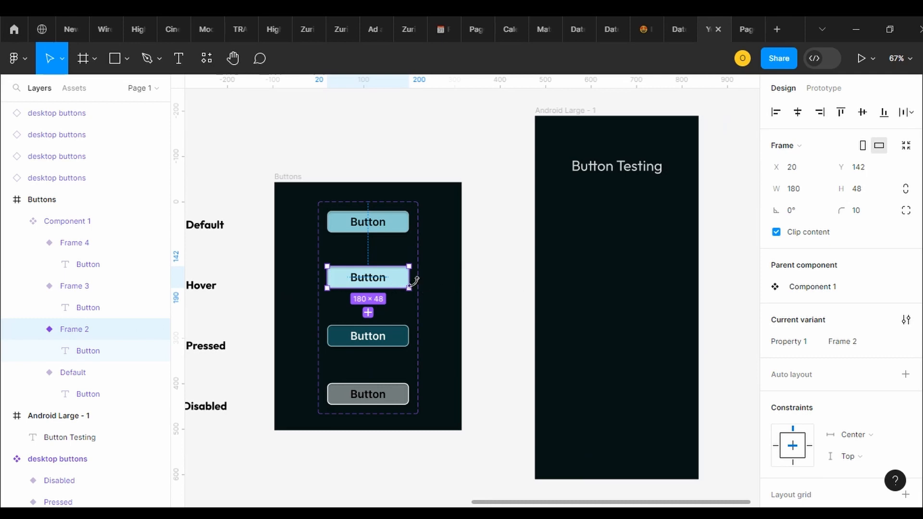
click(859, 347)
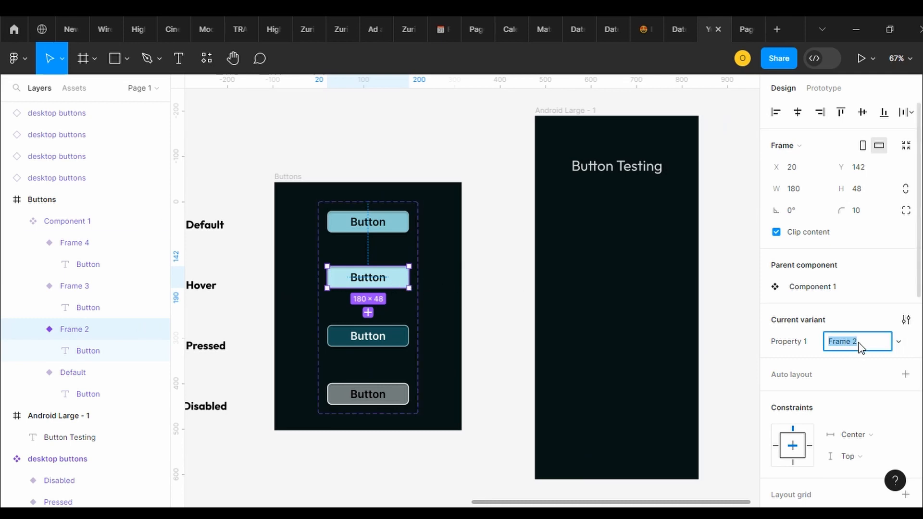
text(Hover)
key(Return)
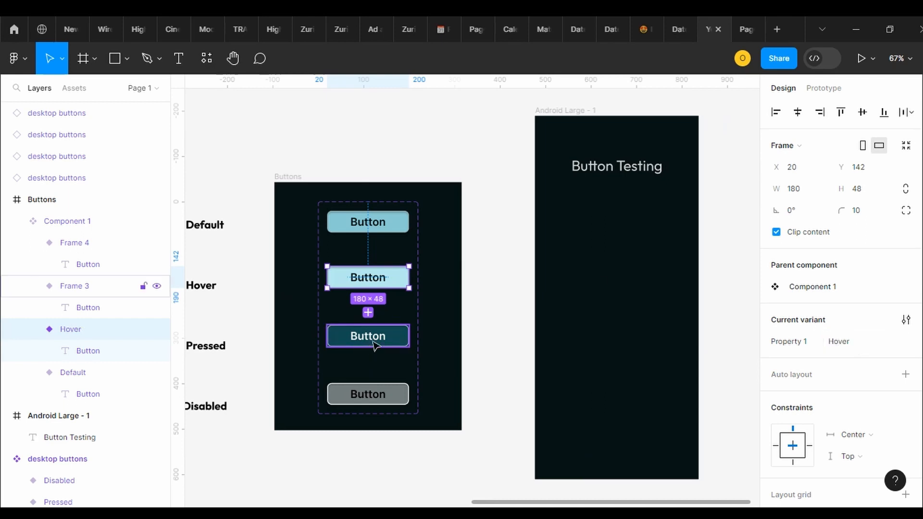
Set Property 1 of the dark teal third button variant to Clicked
click(397, 340)
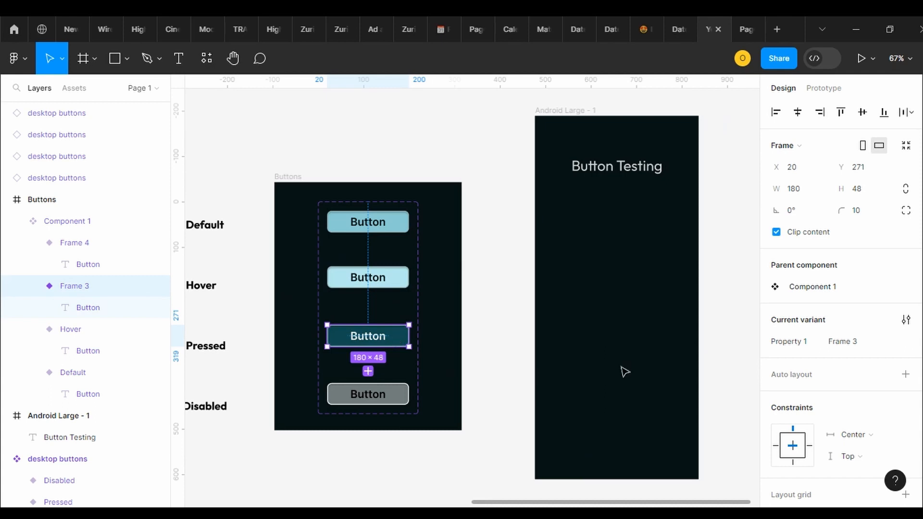
click(856, 343)
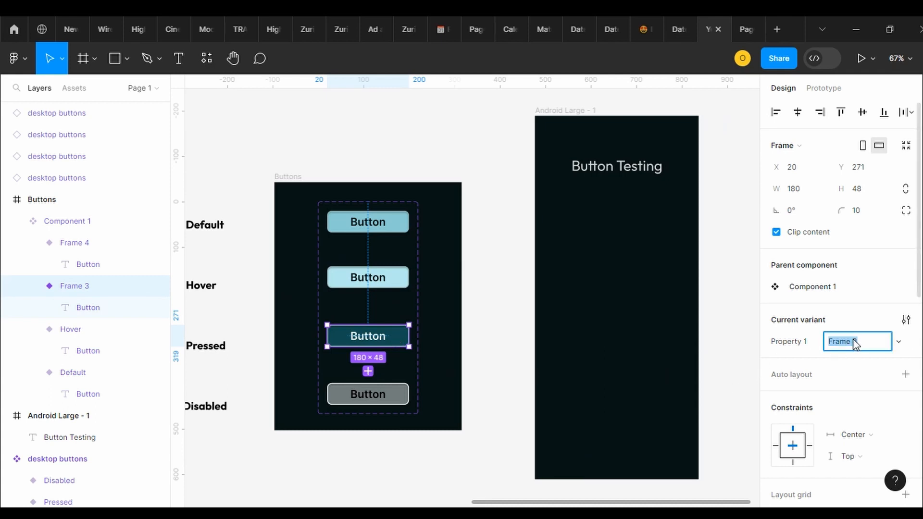
text(Clicked)
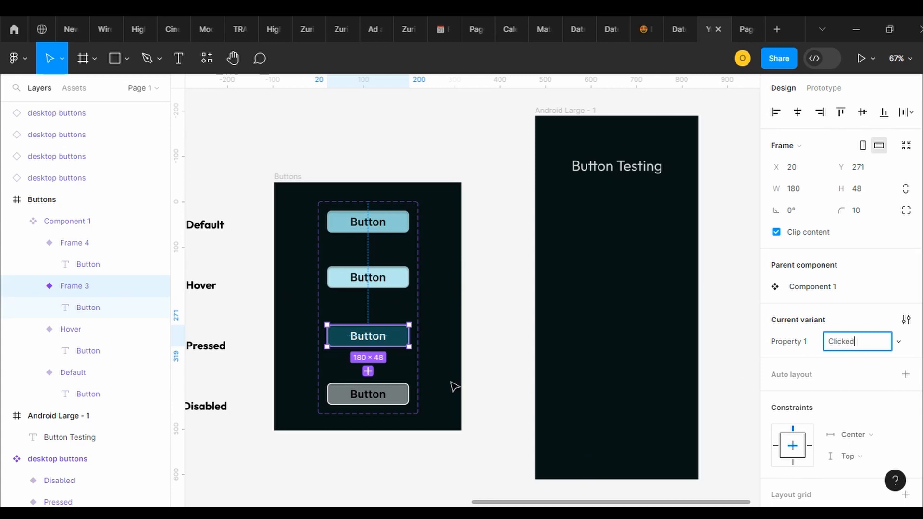
Set Property 1 of the grey fourth button variant to Disabled
click(406, 398)
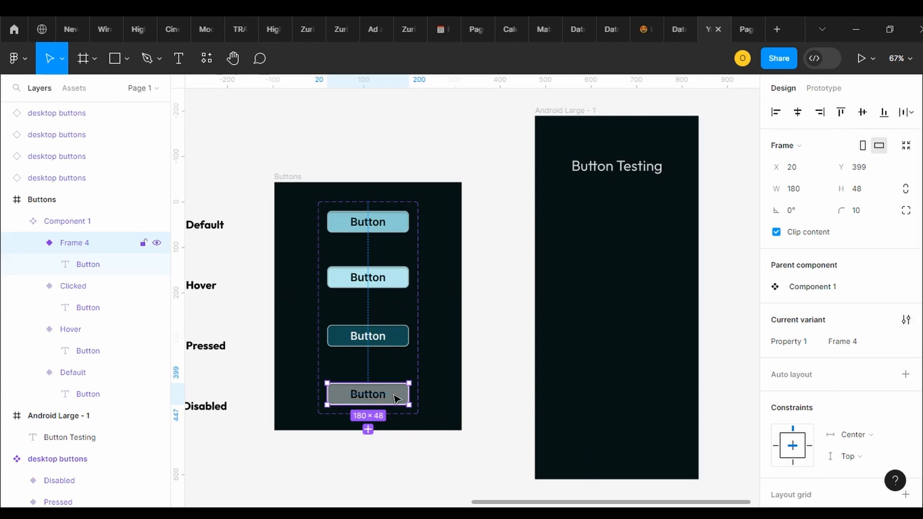
click(850, 343)
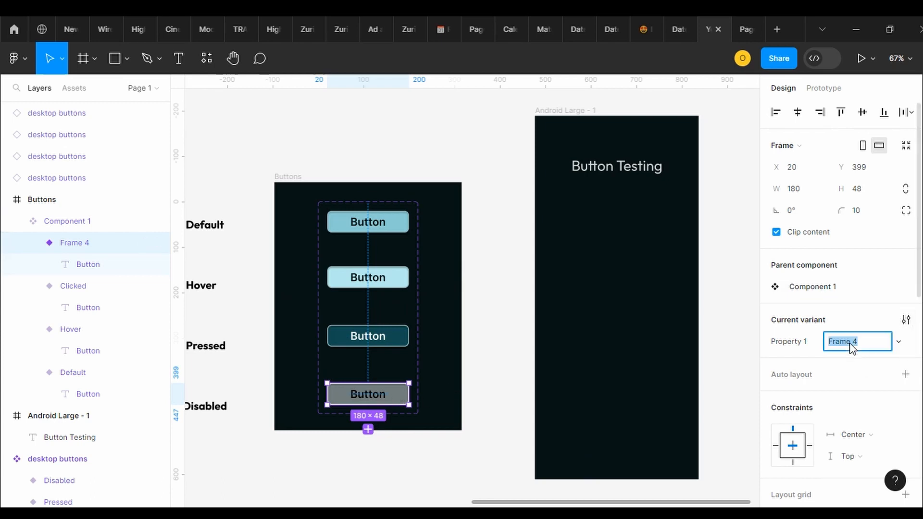
text(Default)
key(Return)
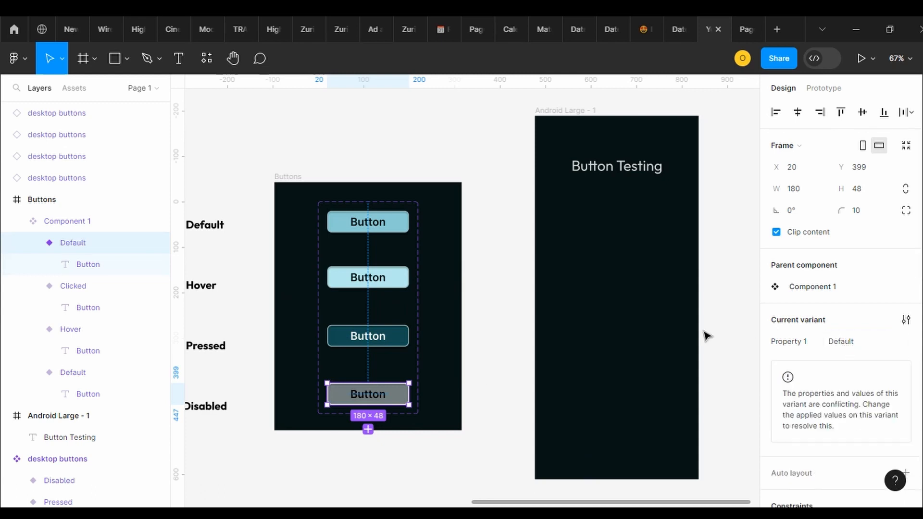
click(847, 344)
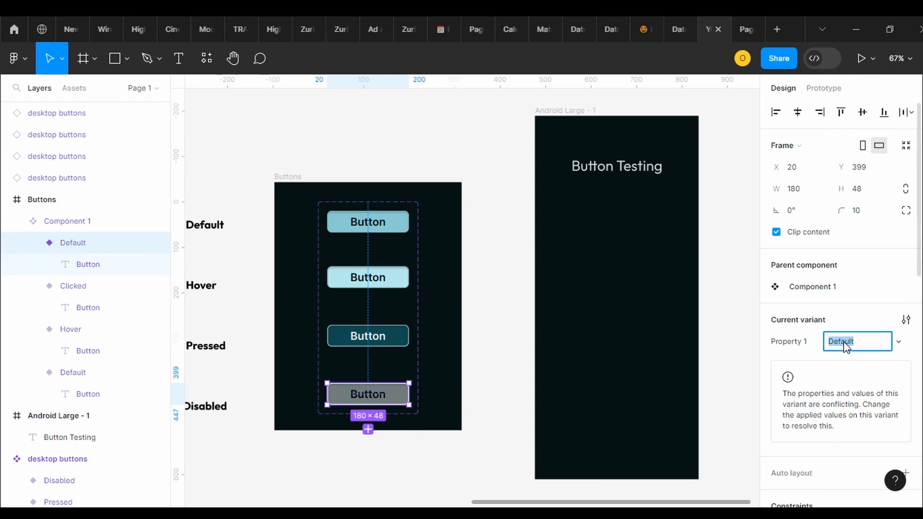
text(In)
key(BackSpace)
key(BackSpace)
text(Disabled)
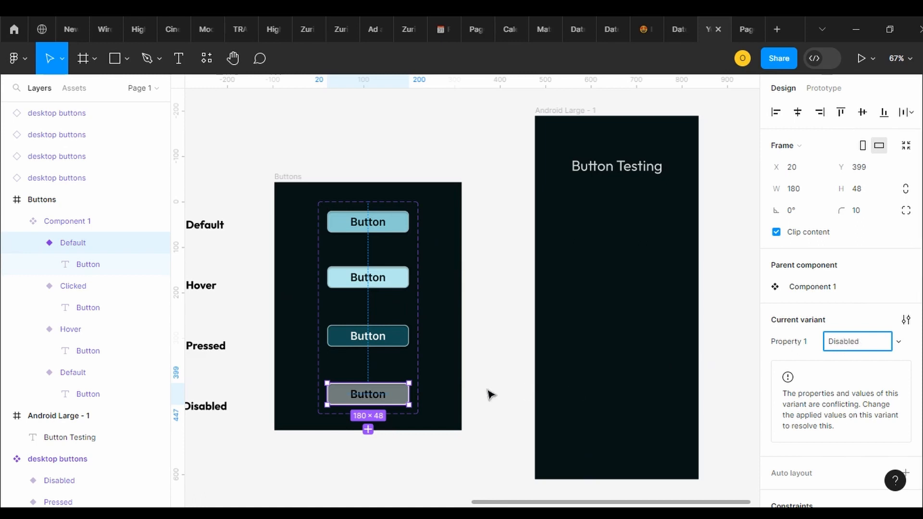
key(Return)
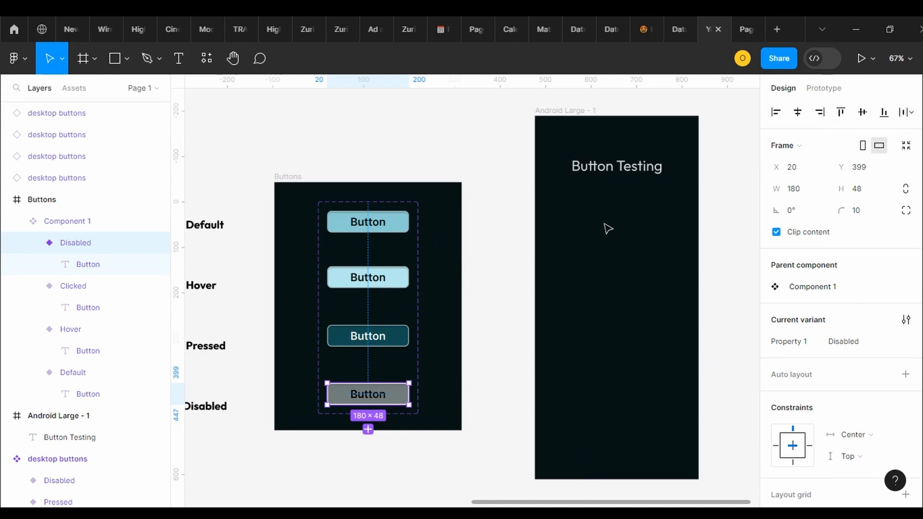
Connect the Default variant to the Hover variant with a While hovering interaction that changes Property 1 to Hover
click(395, 225)
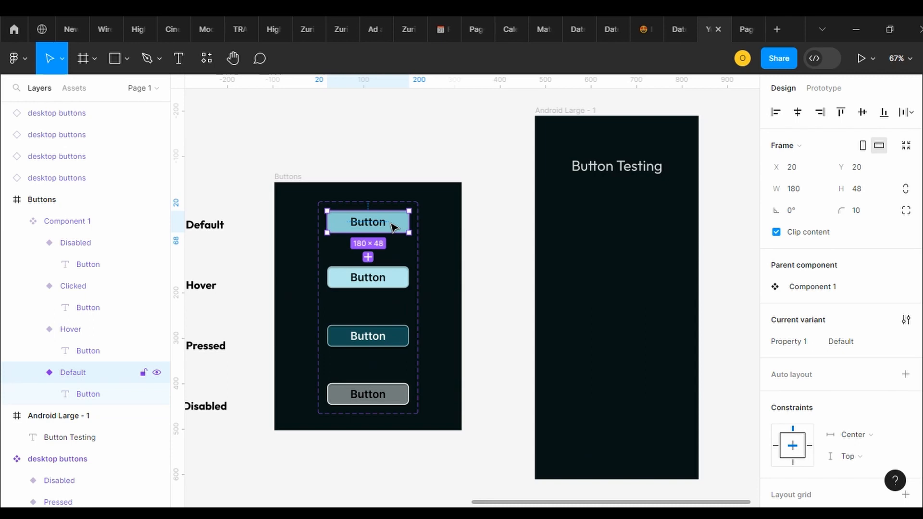
click(827, 88)
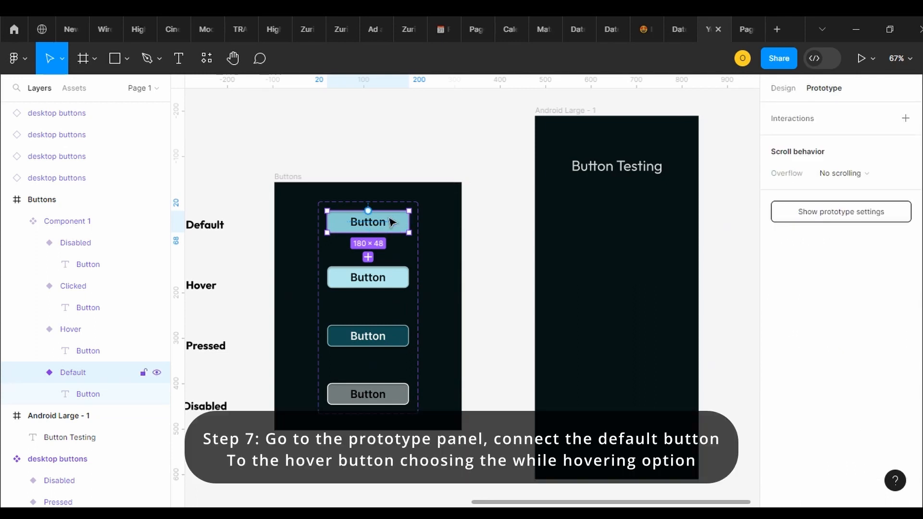
drag(368, 233, 377, 274)
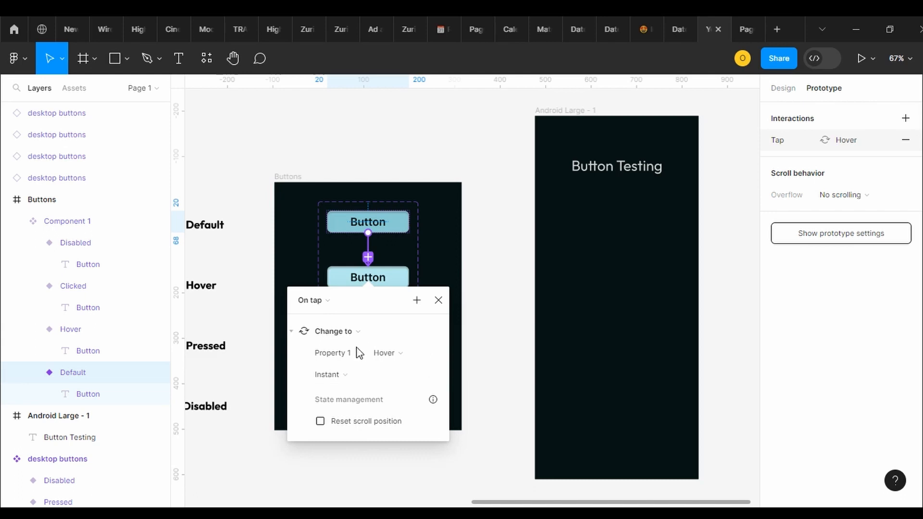
click(329, 303)
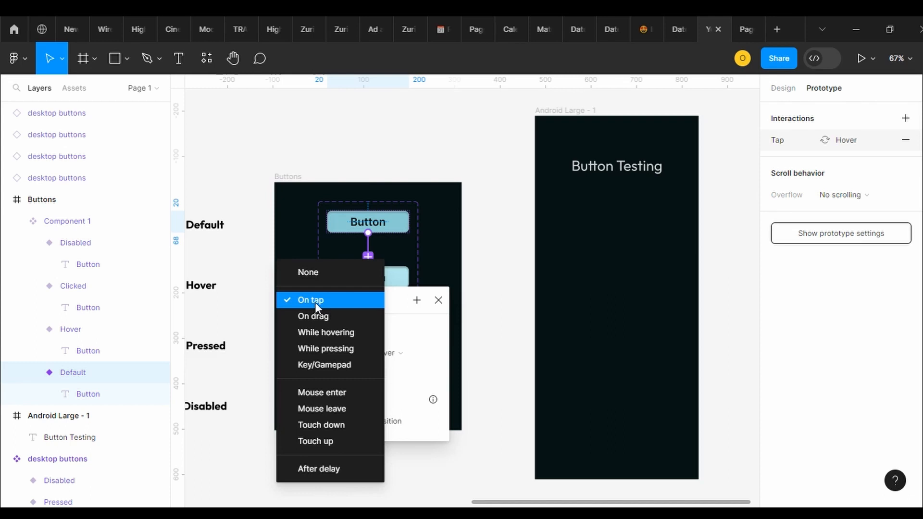
click(320, 334)
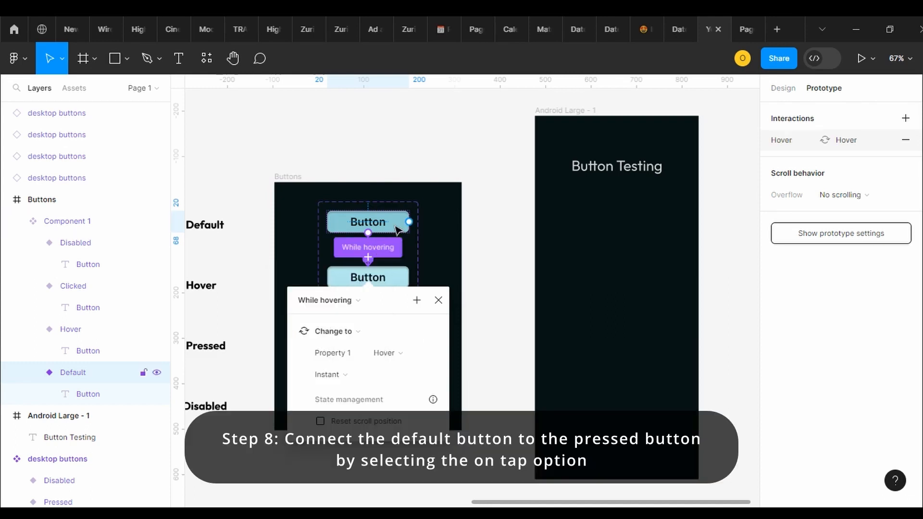
Connect the Default variant to the Clicked variant with an On tap interaction that changes Property 1 to Clicked
click(397, 229)
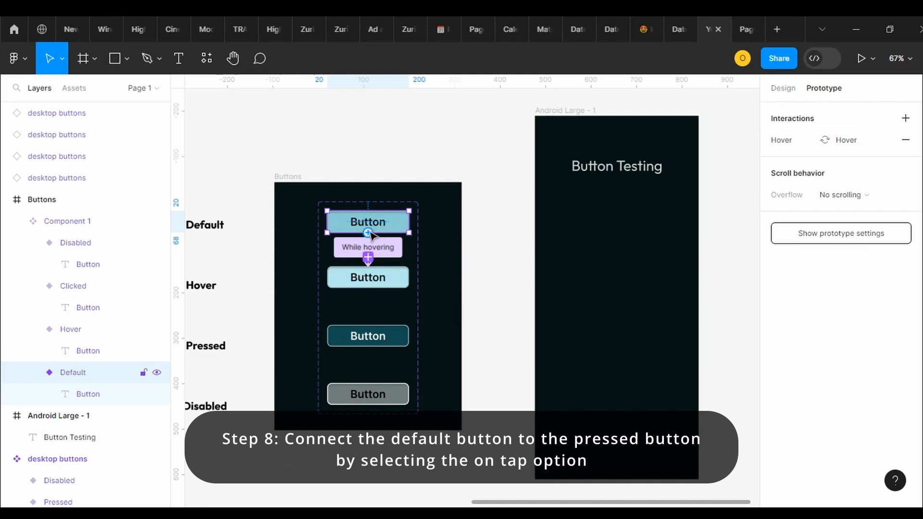
drag(369, 233, 373, 337)
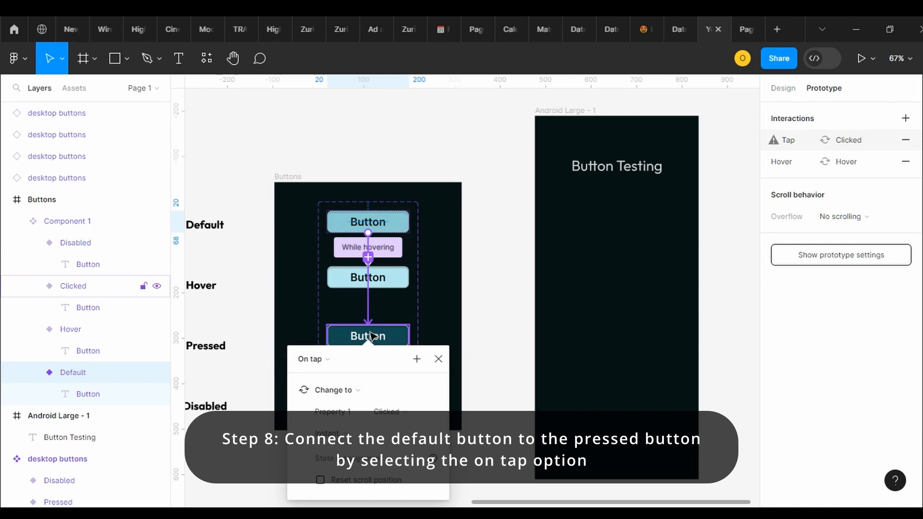
click(333, 362)
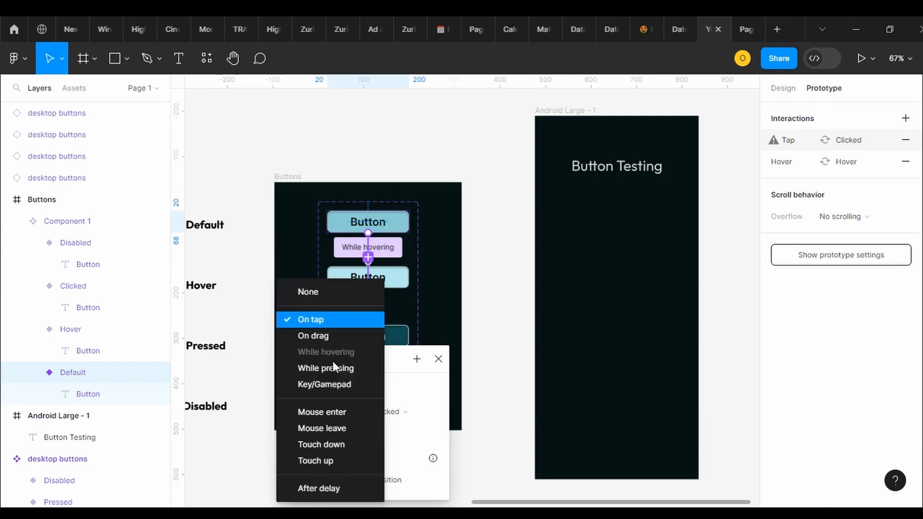
click(329, 323)
Connect the Hover variant to the Clicked variant with an On tap interaction that changes Property 1 to Clicked
click(376, 289)
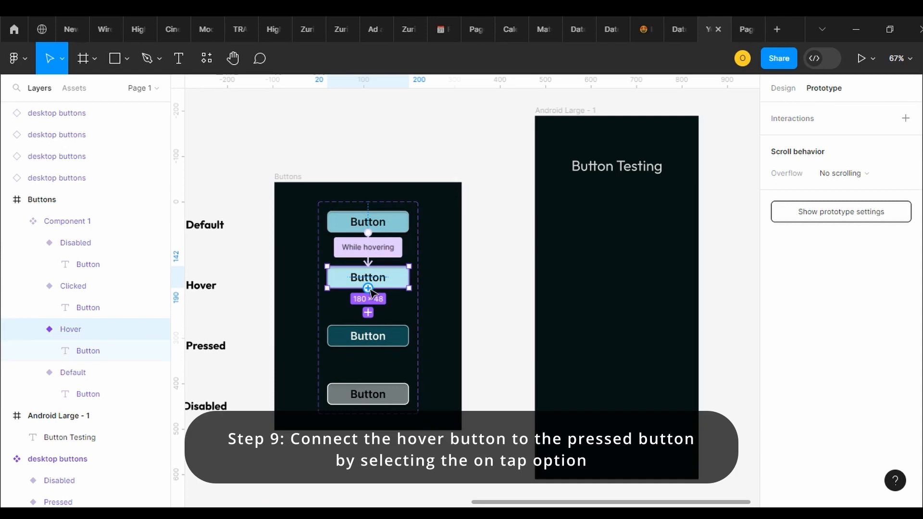
drag(371, 289, 373, 344)
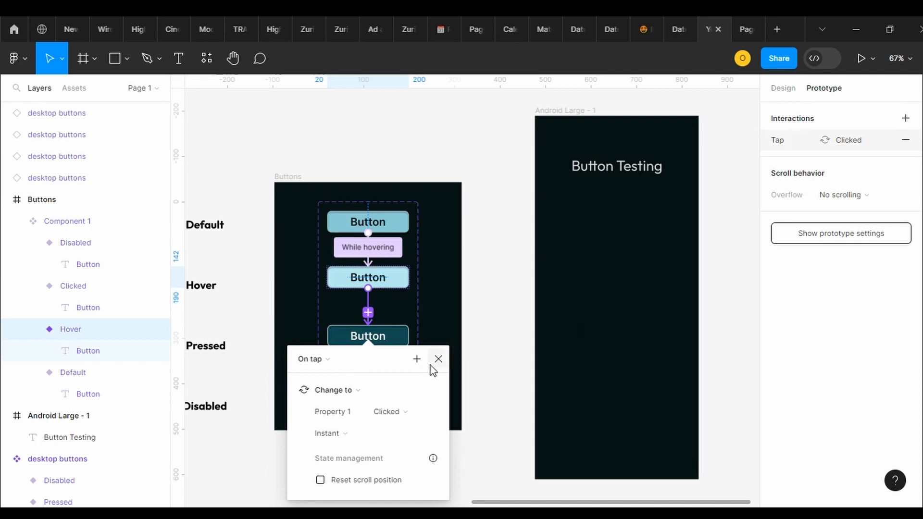
click(498, 319)
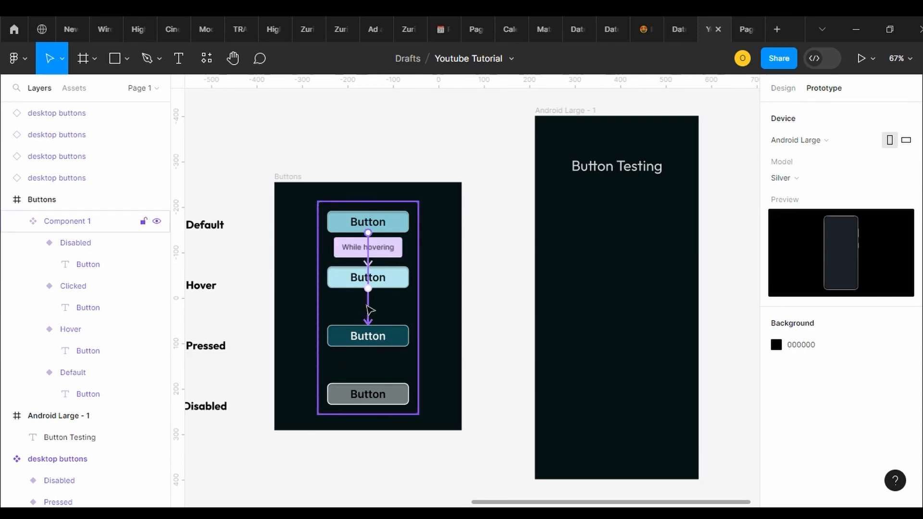
Review the On tap interaction from Default to Clicked and its animation options, leaving them as they are
click(367, 307)
click(388, 413)
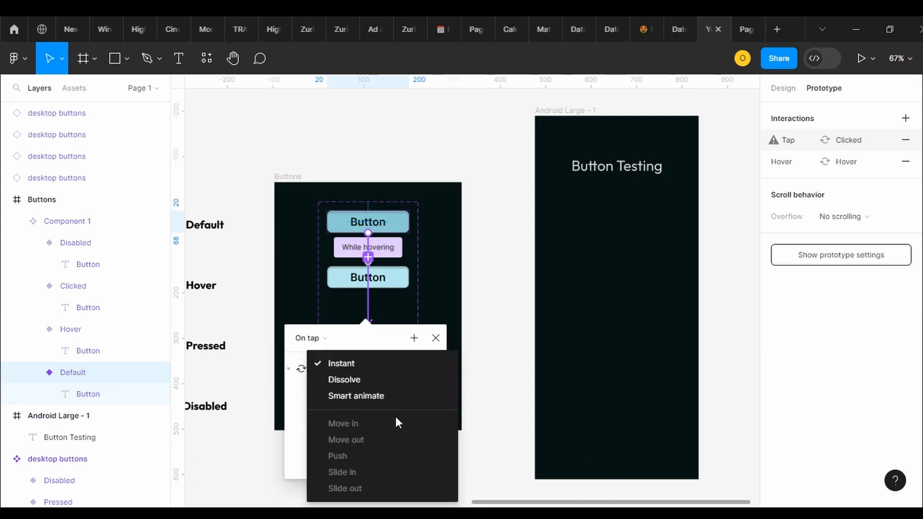
click(437, 343)
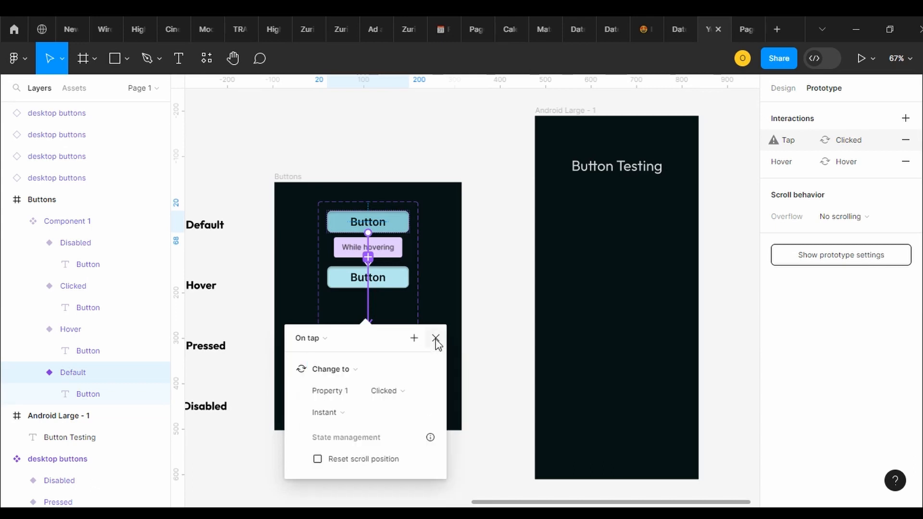
click(436, 340)
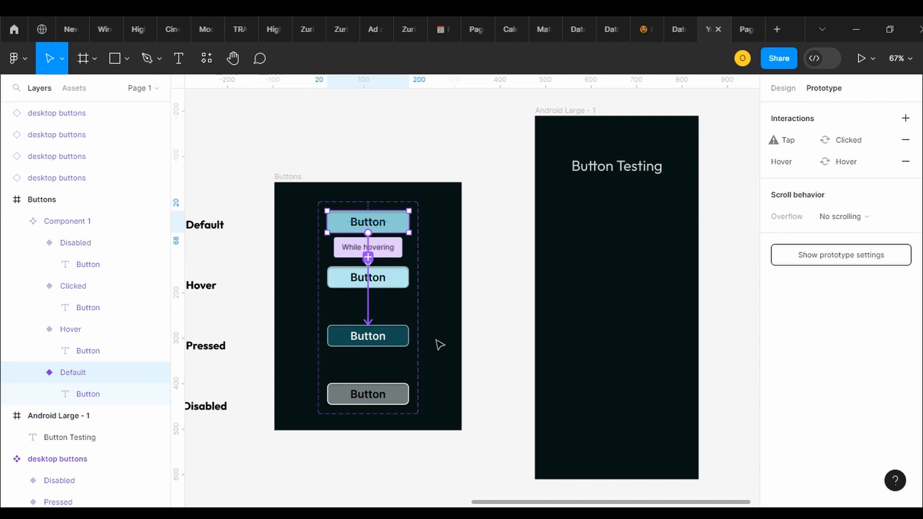
click(453, 250)
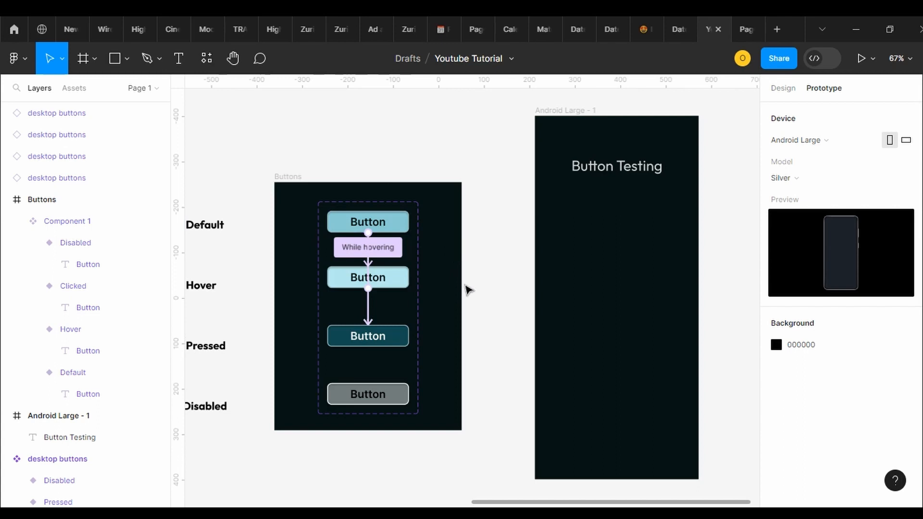
drag(465, 285, 449, 163)
click(289, 173)
key(Escape)
Place an instance of the Component 1 button, centred horizontally, in the lower part of the Android Large - 1 frame
click(76, 91)
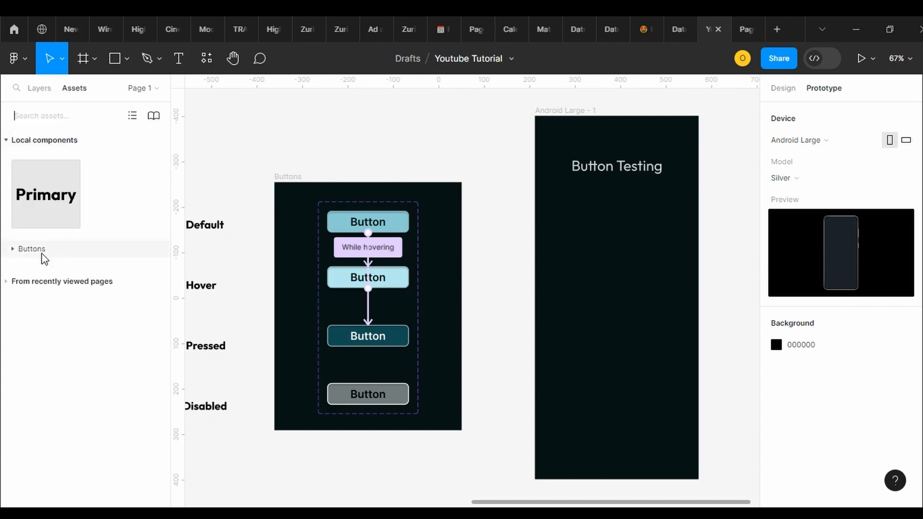
click(13, 249)
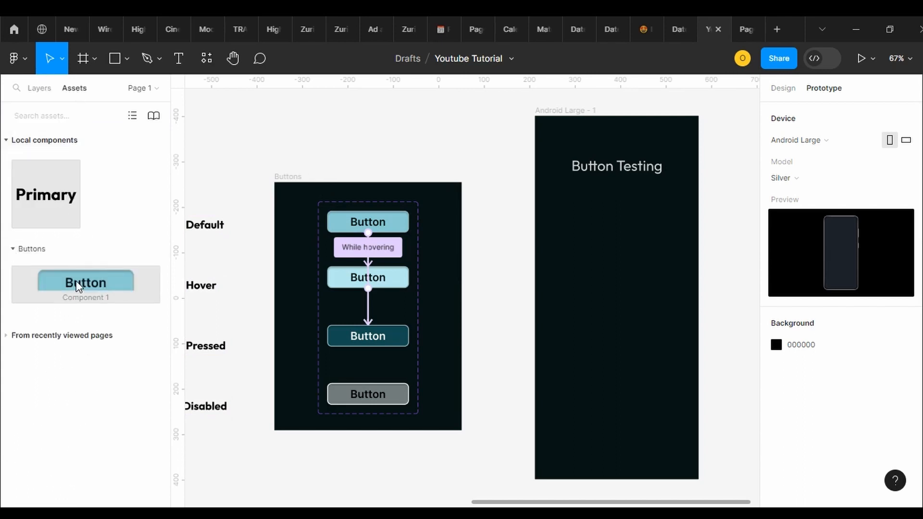
drag(78, 285, 613, 372)
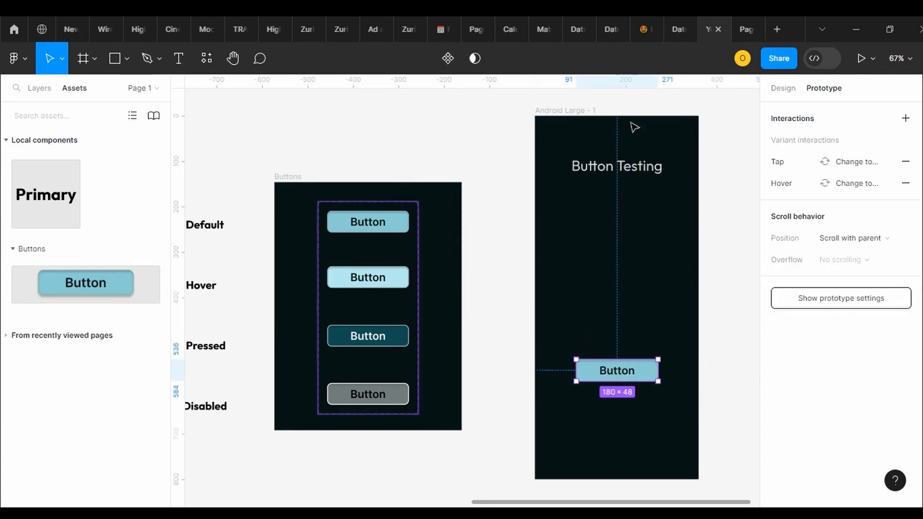
Present the Android Large - 1 frame as a prototype and test the button's hover and tap interactions
click(591, 113)
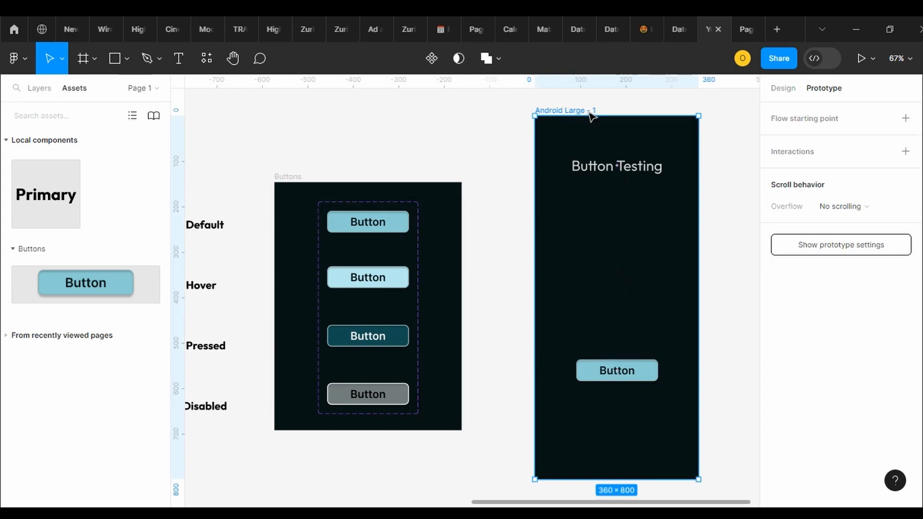
click(861, 58)
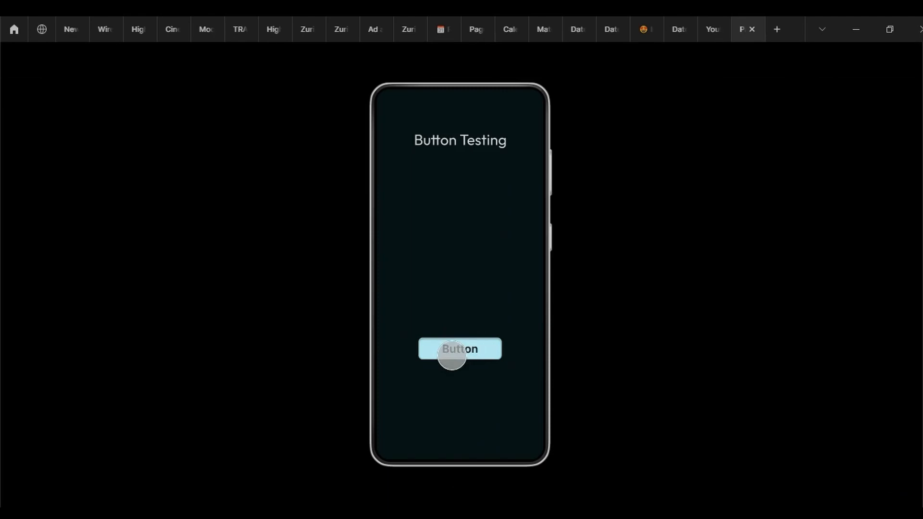
click(462, 349)
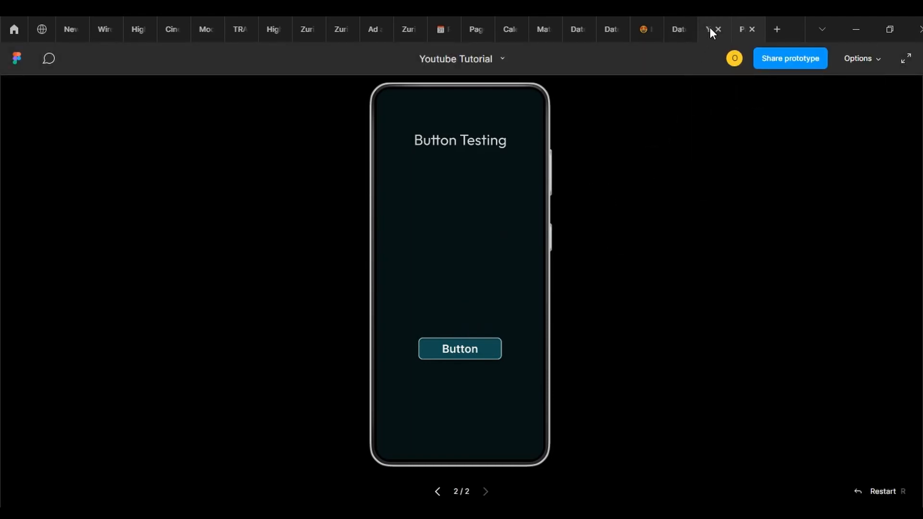
mouse_move(710, 28)
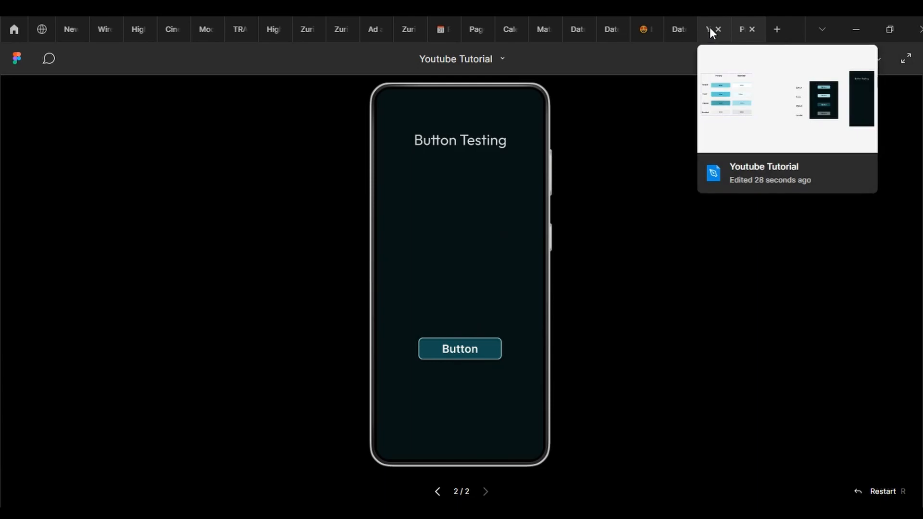
click(716, 29)
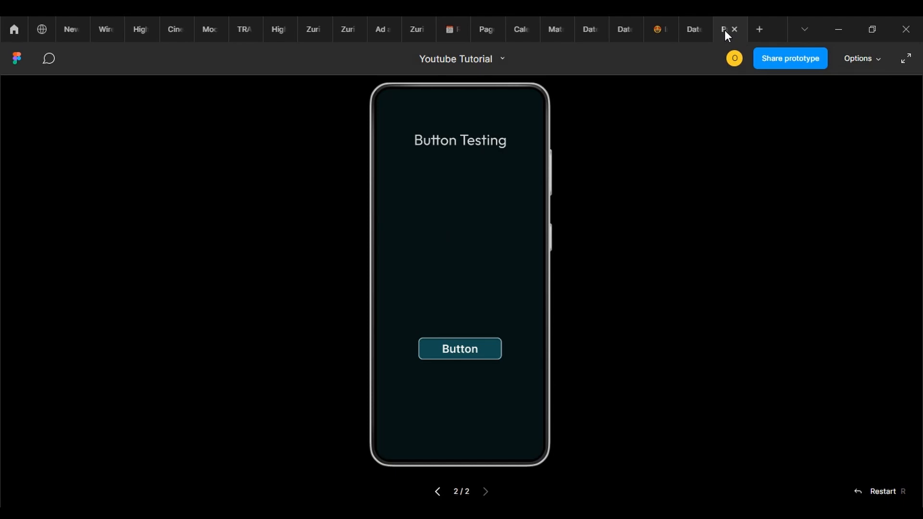
click(693, 29)
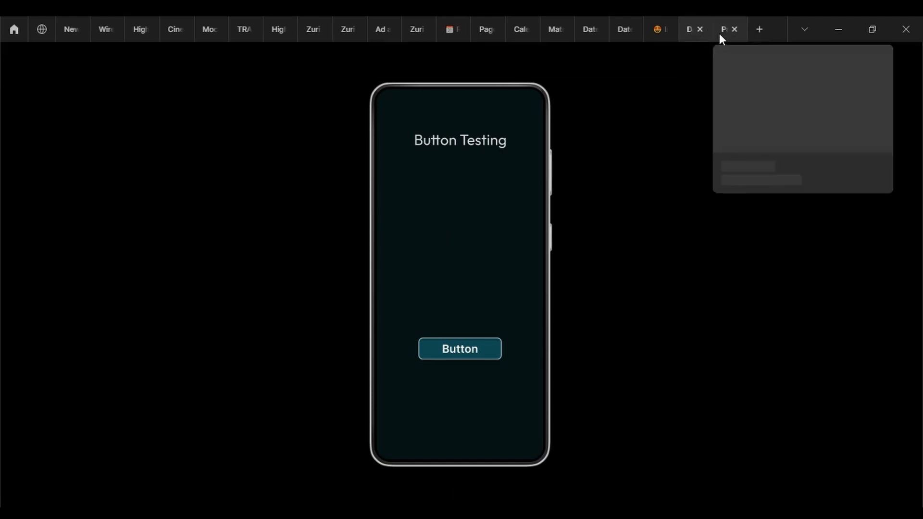
click(728, 29)
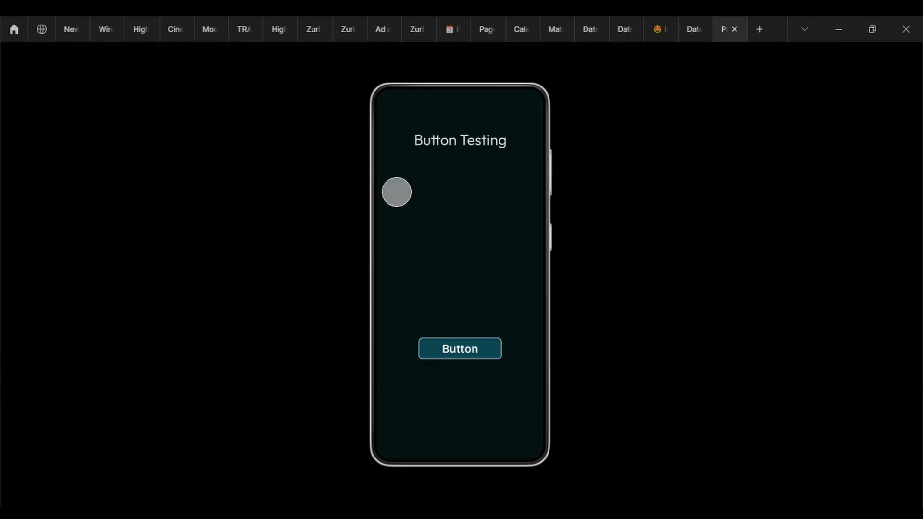
Reopen the Youtube Tutorial design file from the recent files, place it ahead of the prototype preview and show it
click(13, 29)
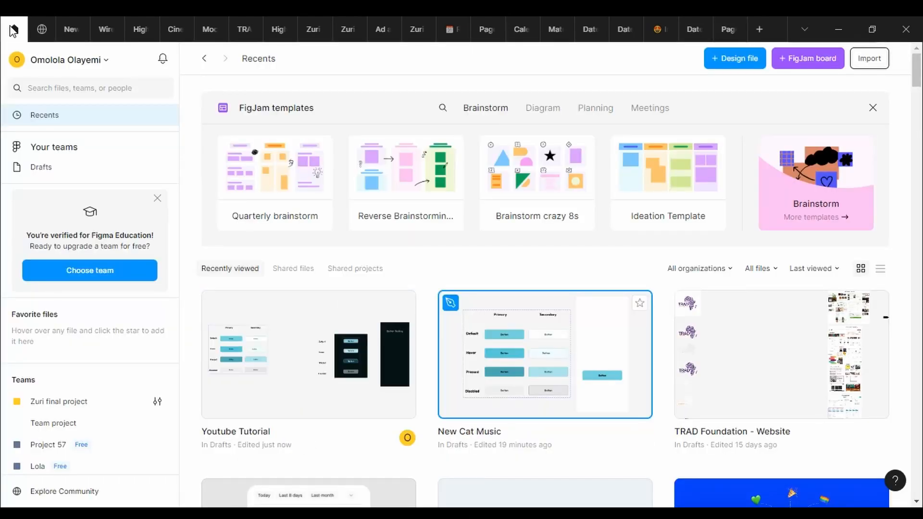
double_click(272, 315)
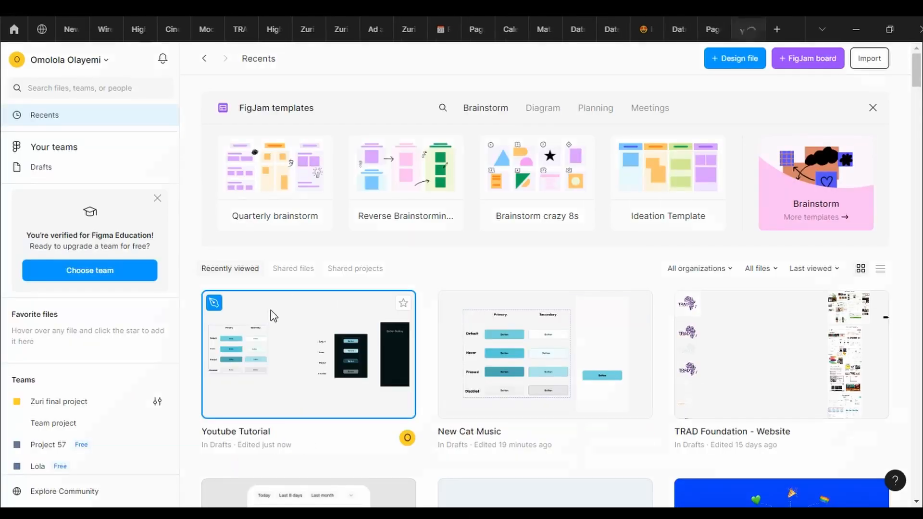
drag(720, 23, 753, 54)
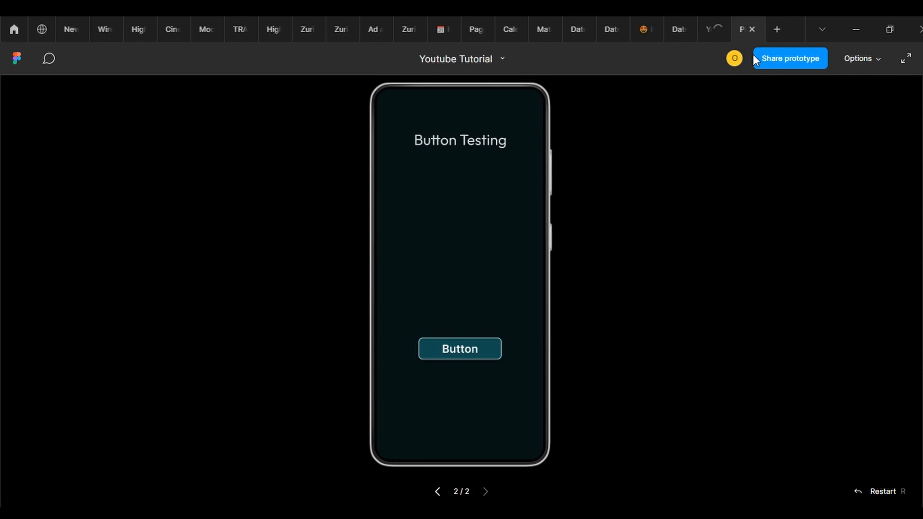
click(708, 25)
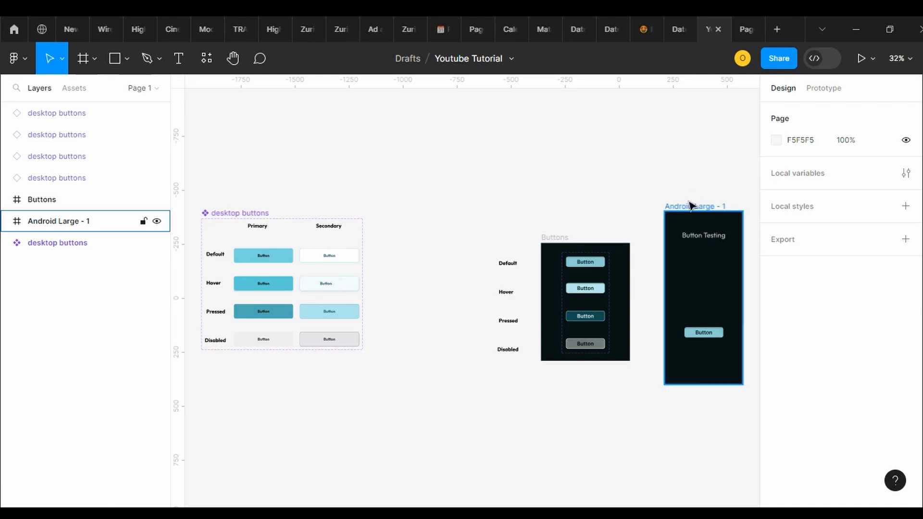
click(746, 26)
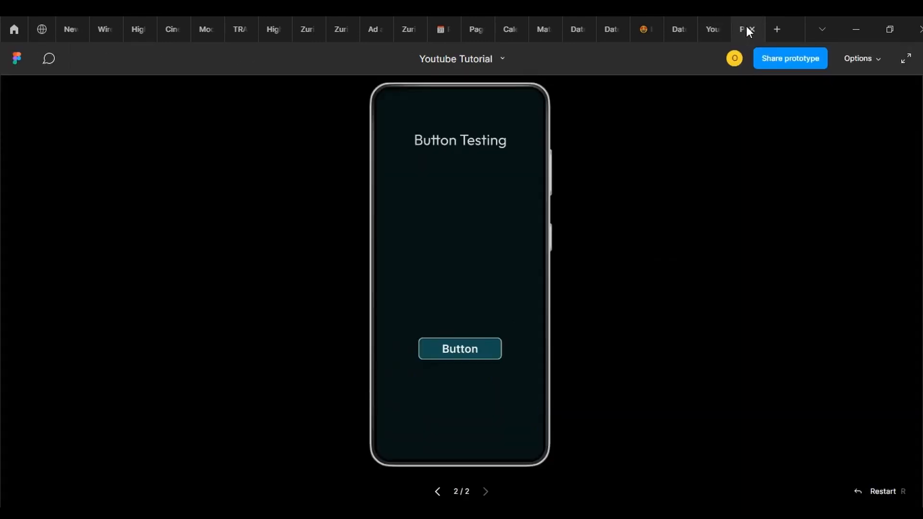
click(710, 28)
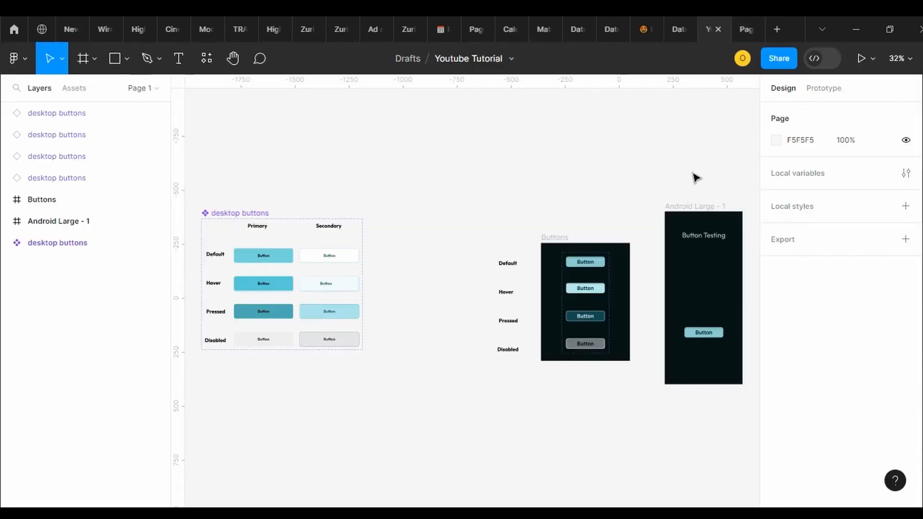